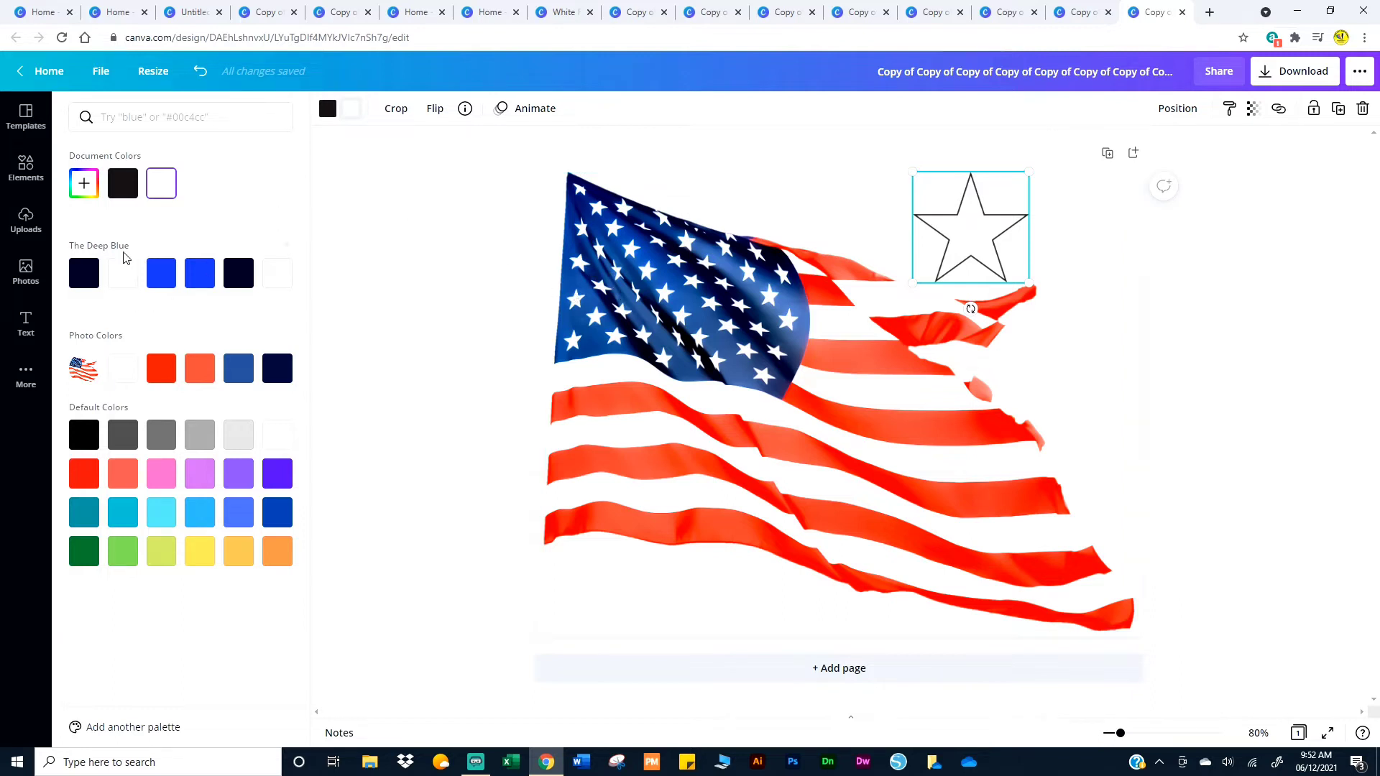
Fill the star above the flag's torn edge with the custom blue #355EBB
left_click(86, 189)
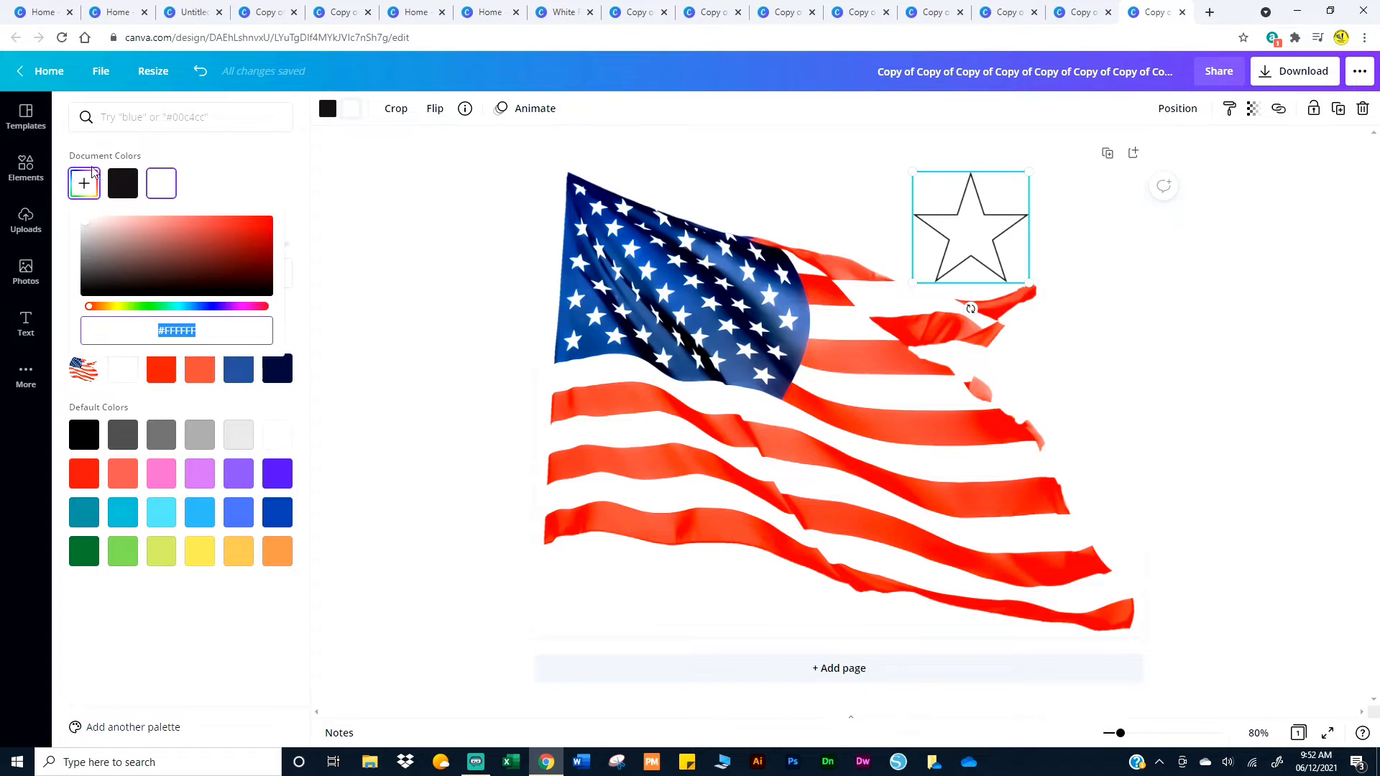
left_click(197, 307)
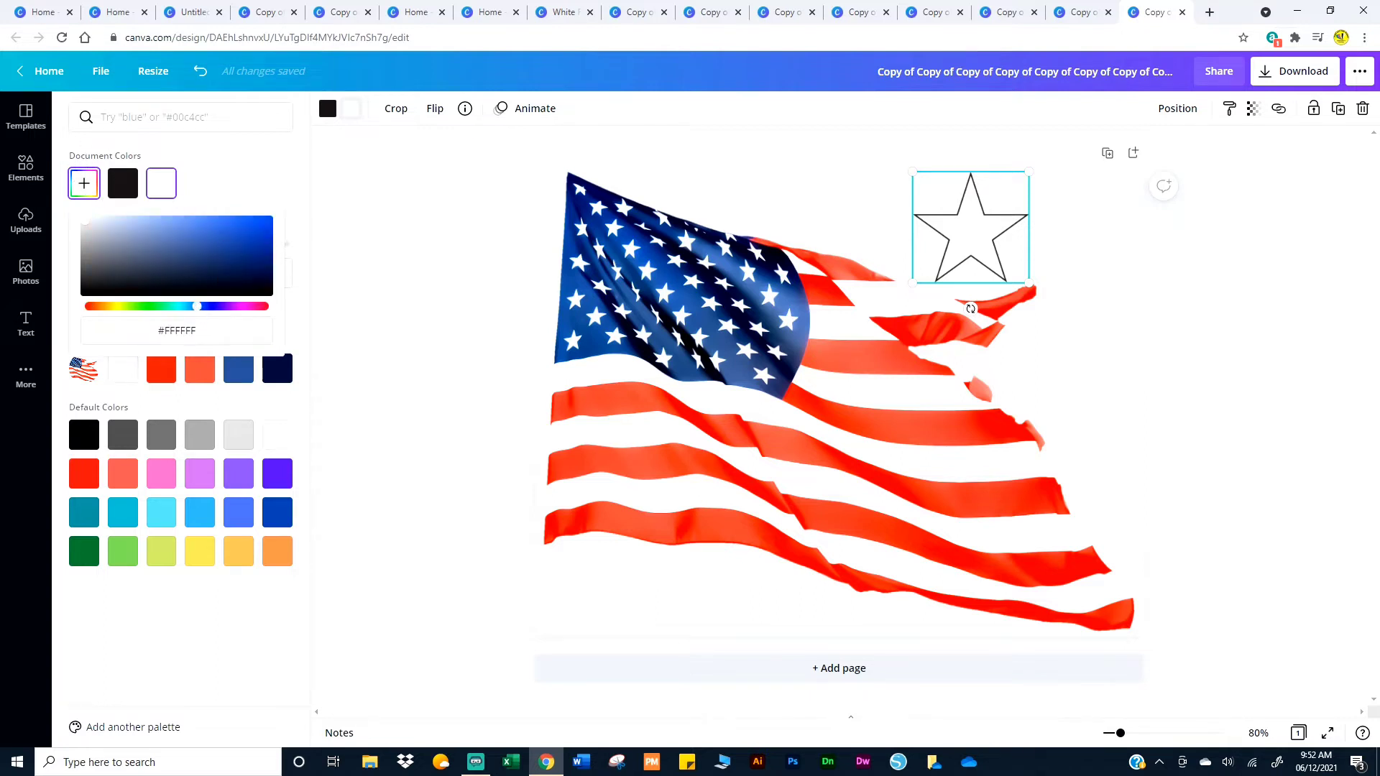
left_click(249, 227)
left_click_drag(249, 227, 219, 237)
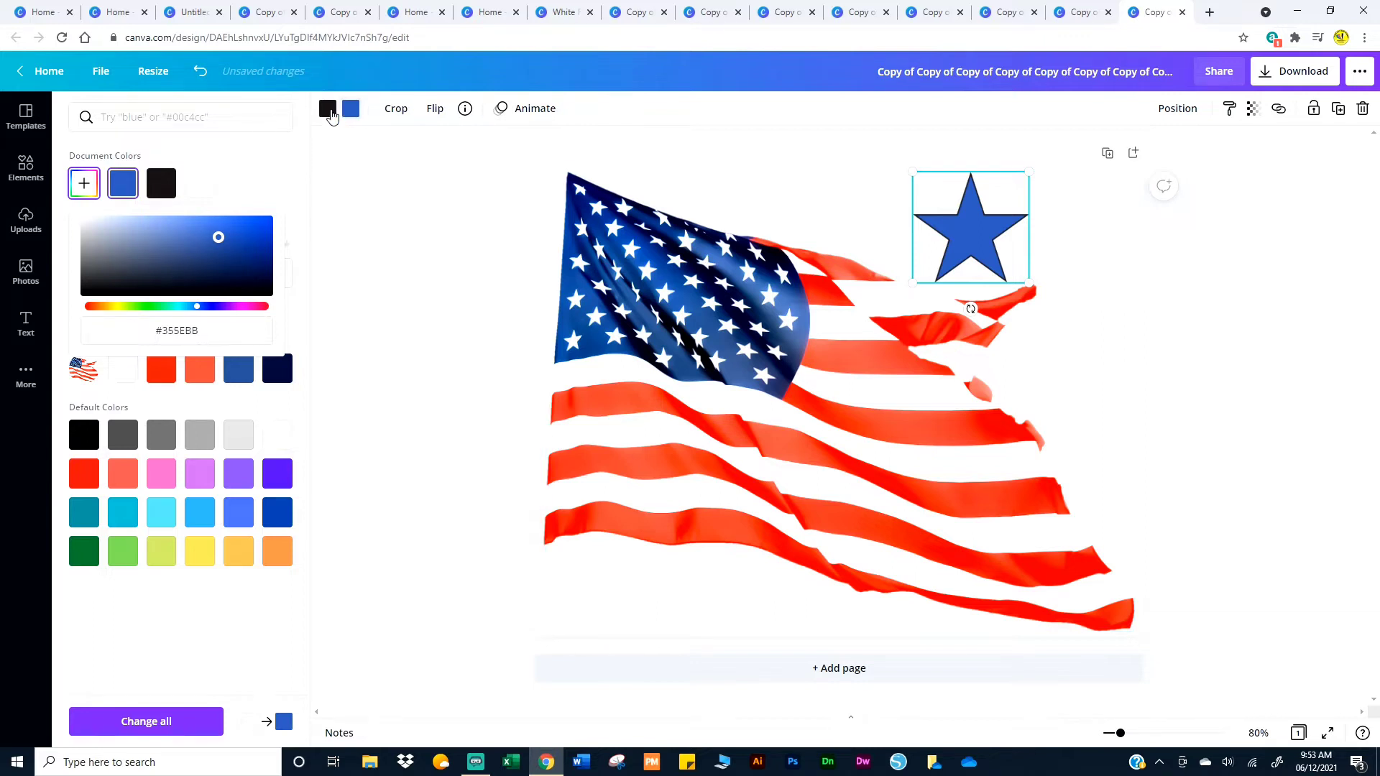
Recolor the star's black outline with the same blue as its fill
left_click(329, 110)
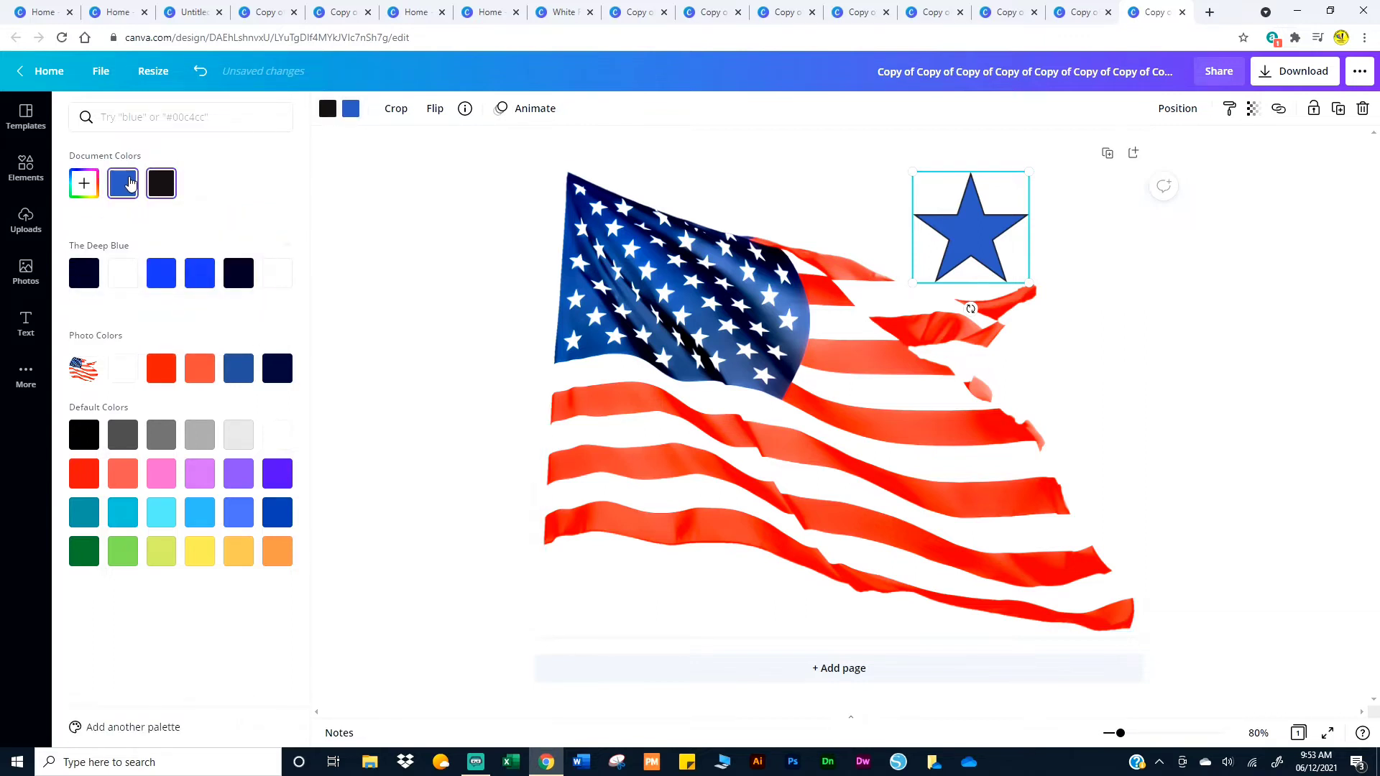
left_click(327, 111)
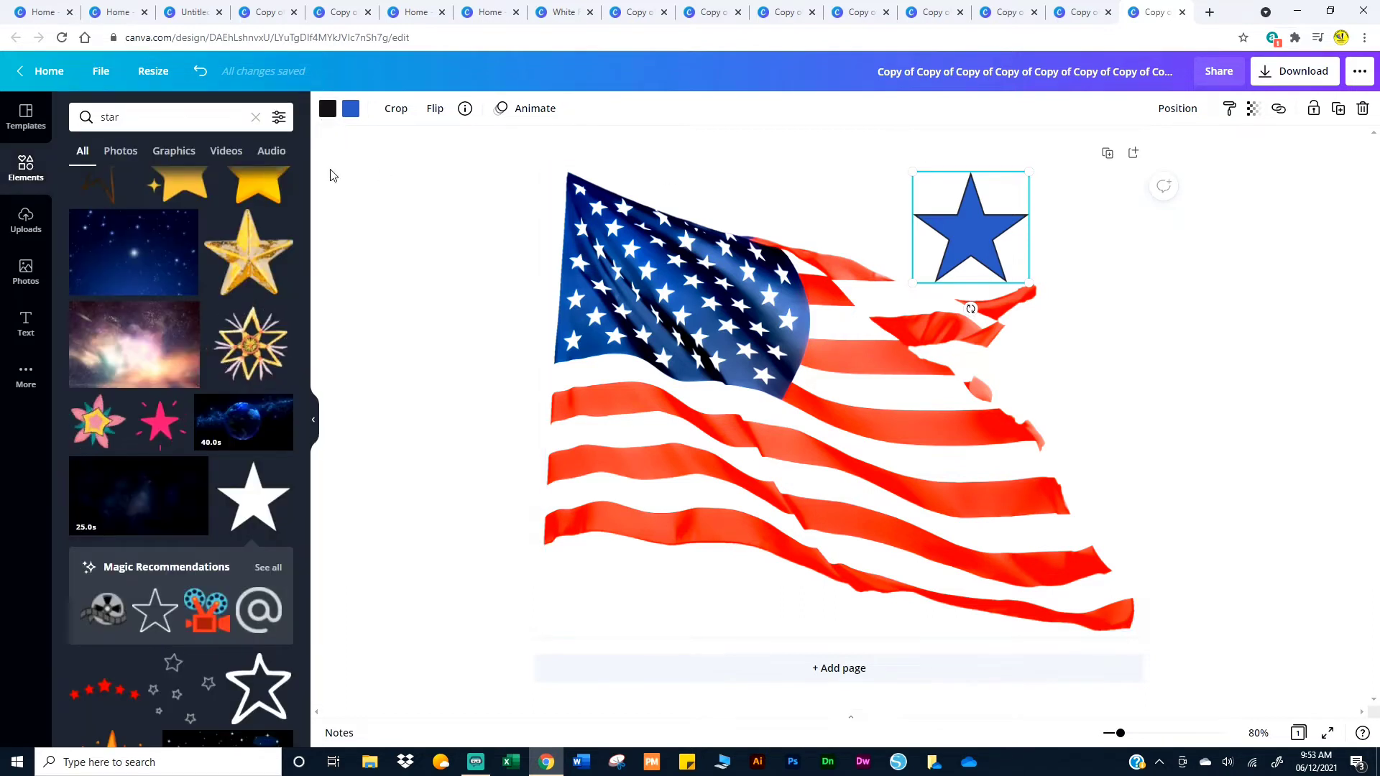
left_click(327, 112)
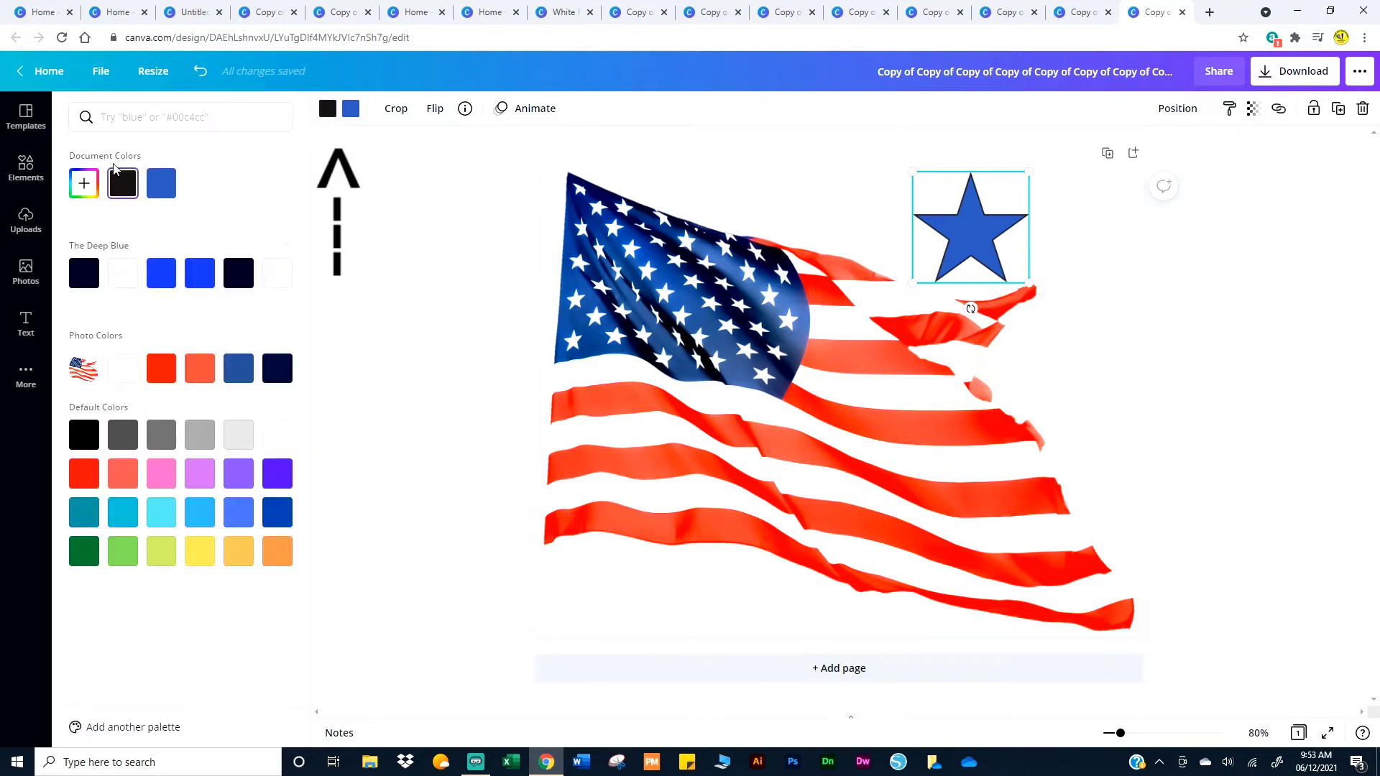
left_click(163, 189)
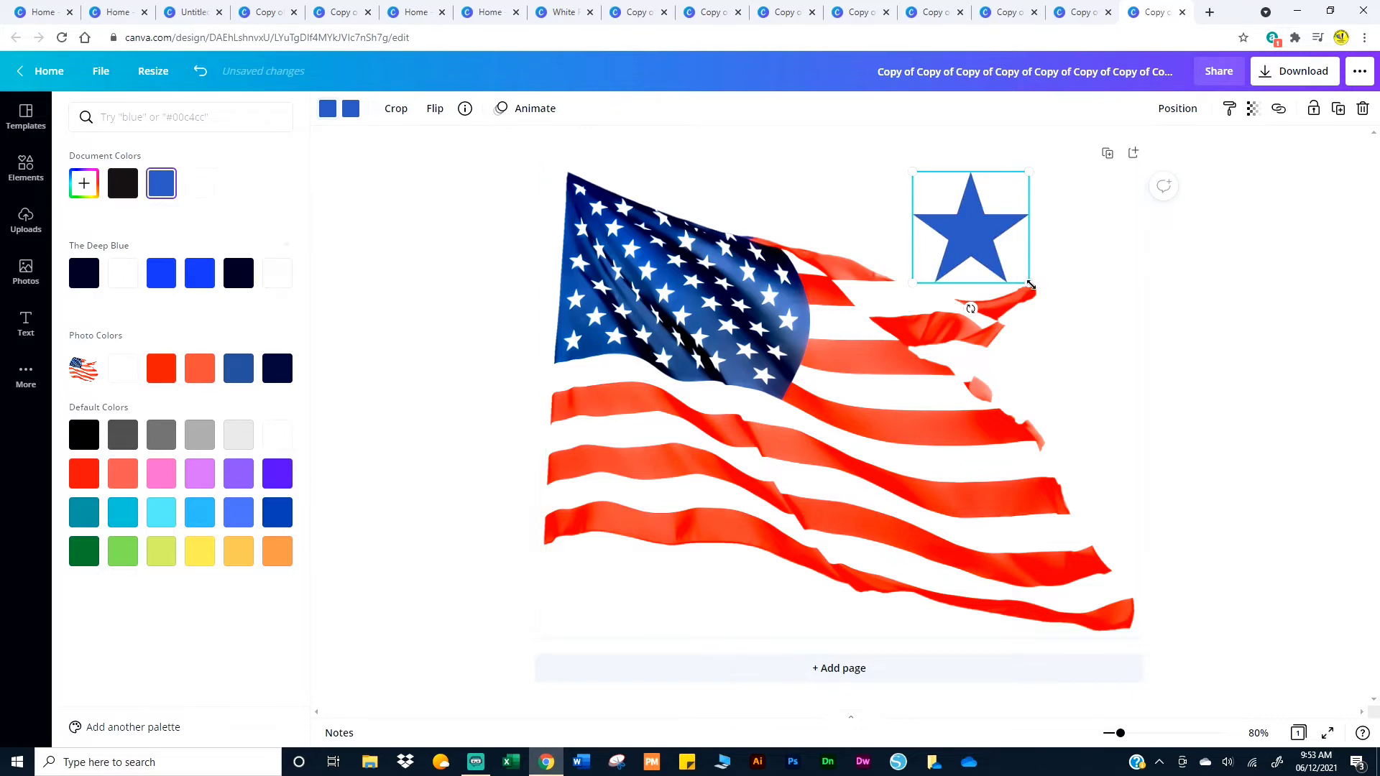
Shrink the blue star and place two copies, one beside the flag's right edge and one above the upper stripes
left_click_drag(1031, 284, 985, 240)
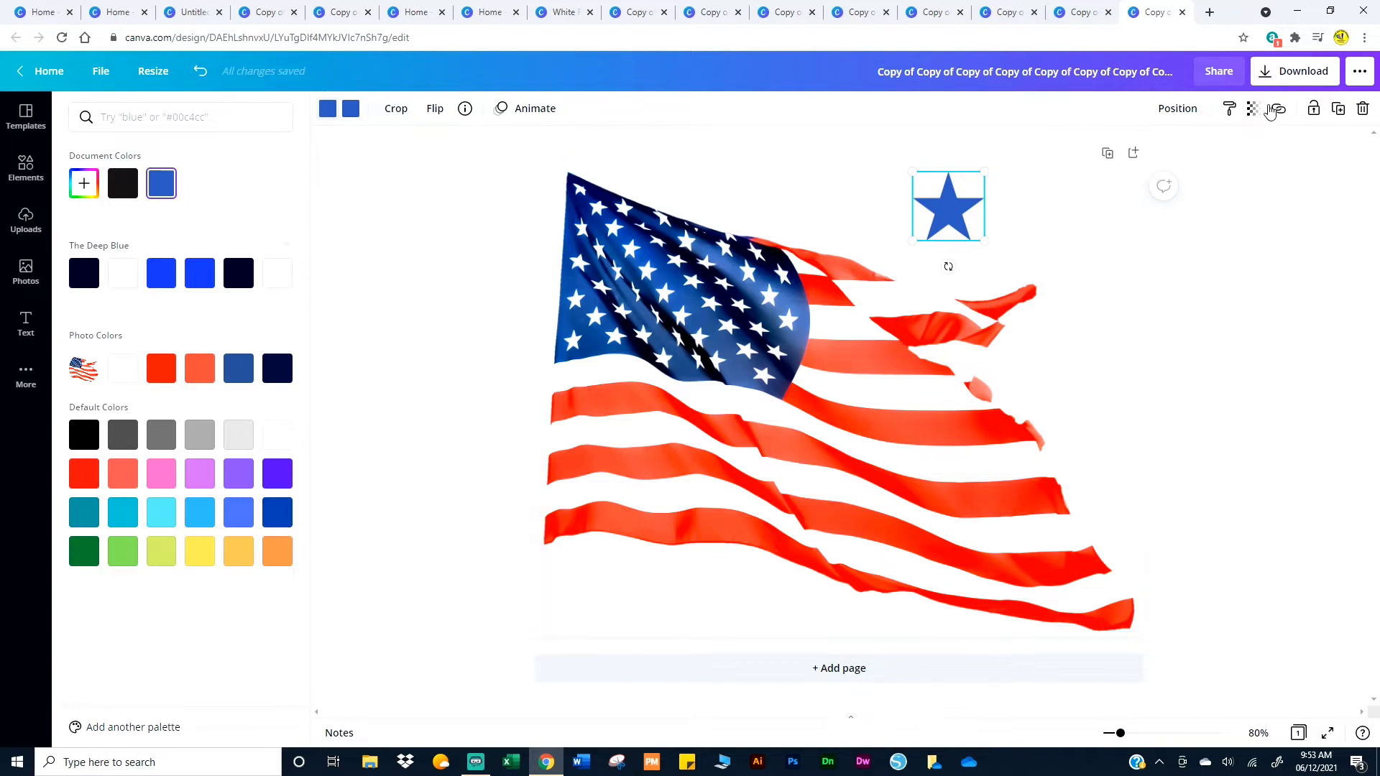
left_click(1337, 109)
left_click_drag(961, 234, 1081, 397)
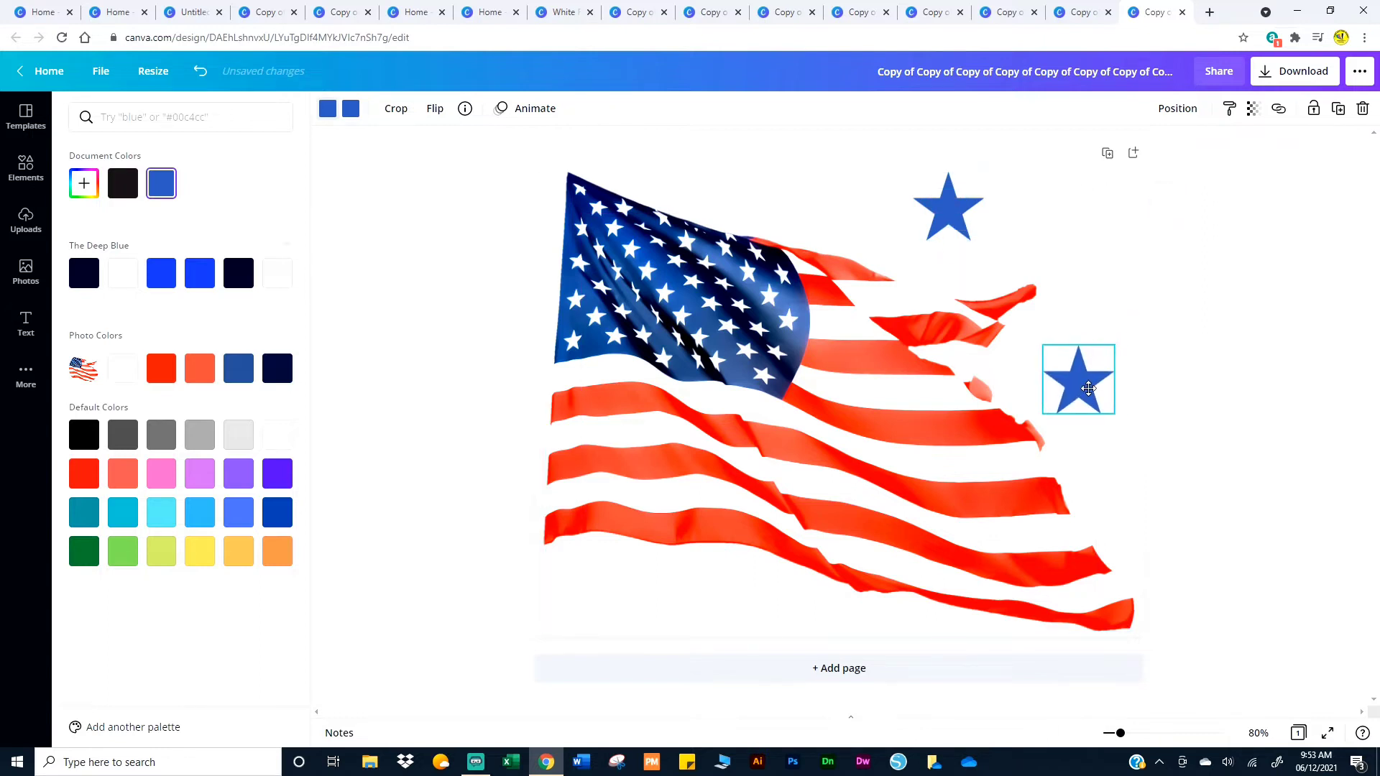
left_click(1337, 109)
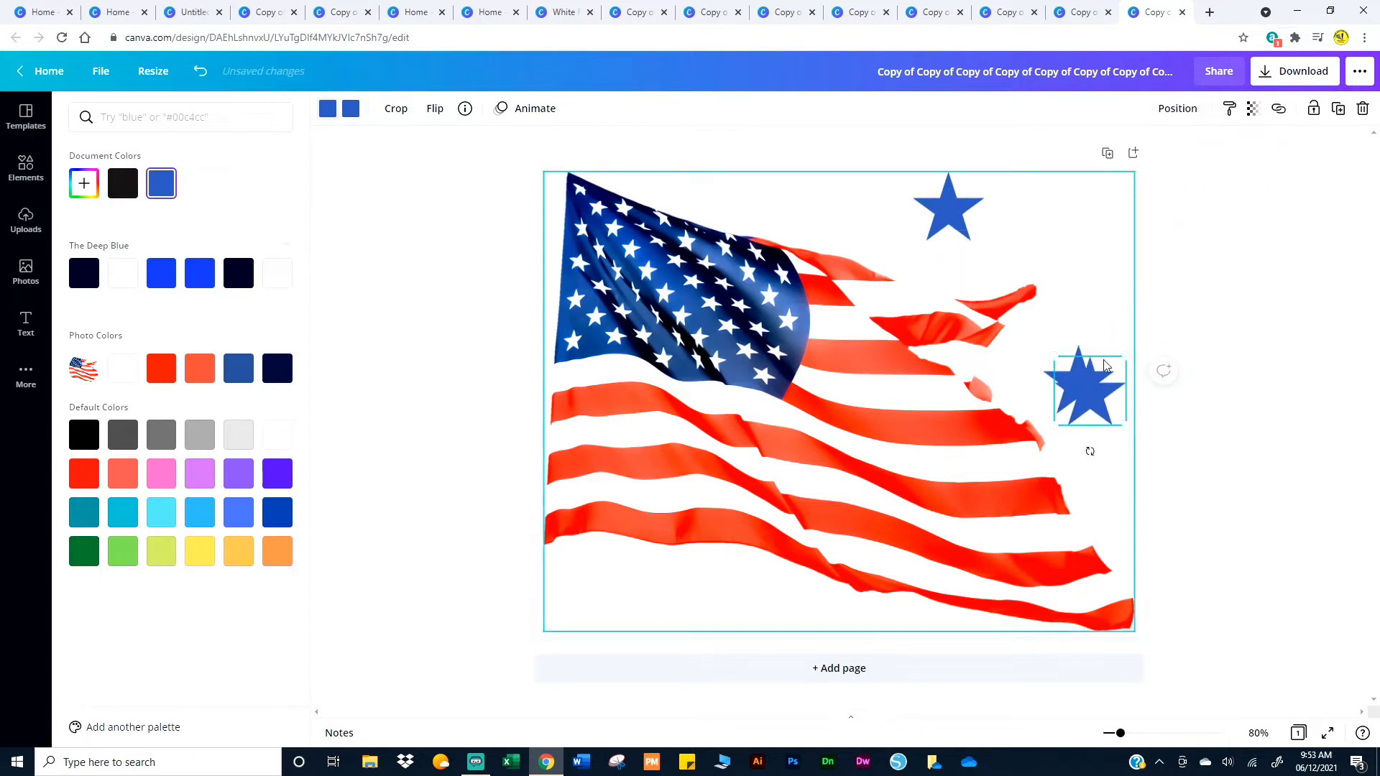
left_click_drag(1089, 395, 825, 214)
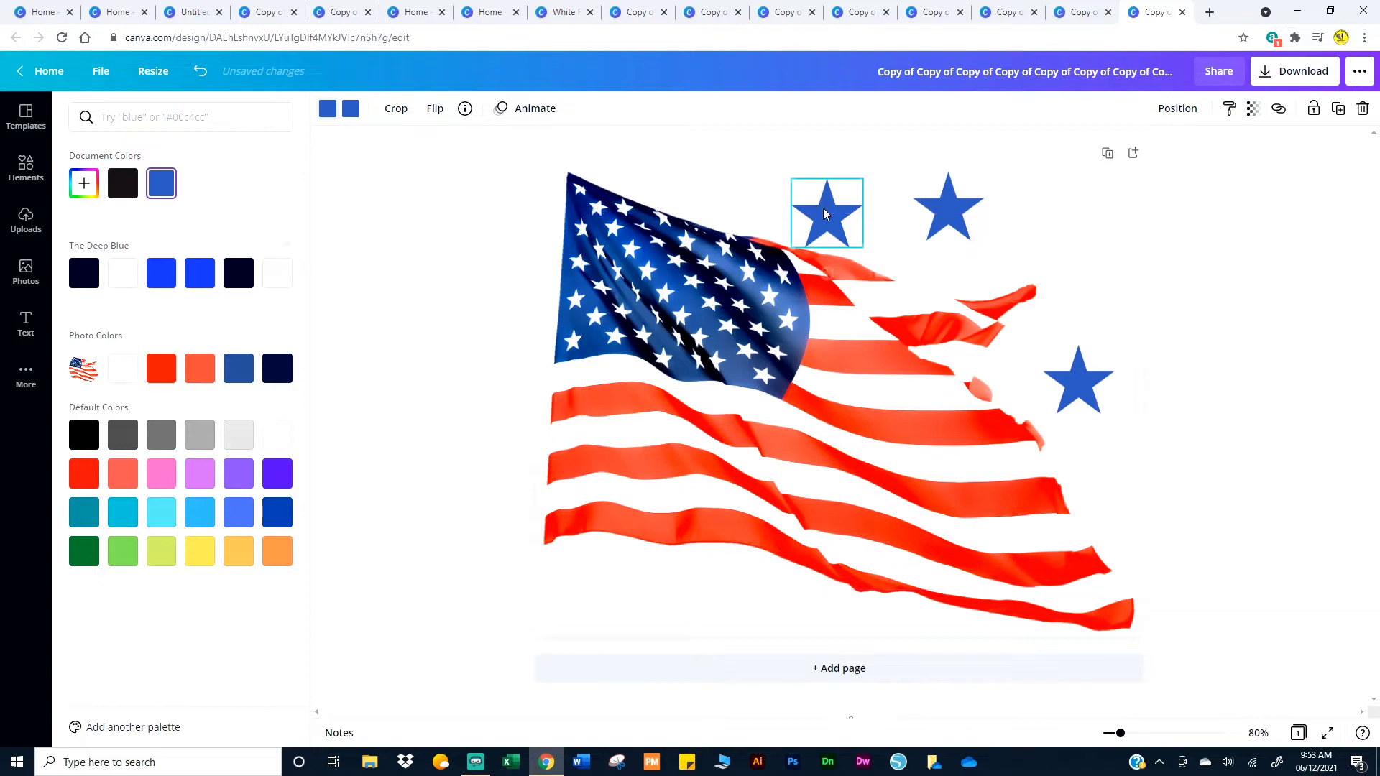
Add three more blue star copies, spaced in a row beneath the flag's lowest stripe at the lower left
left_click(1338, 108)
left_click_drag(833, 222, 601, 589)
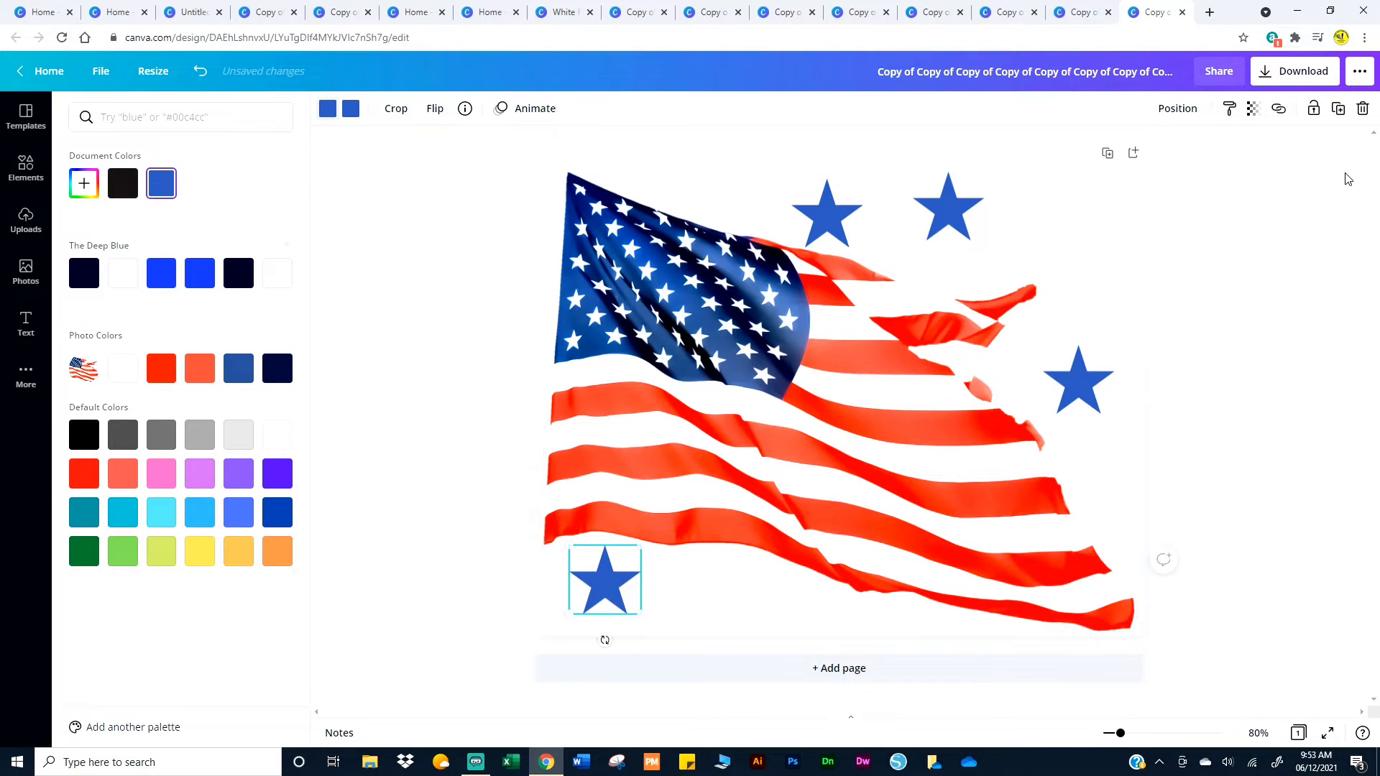
left_click(1339, 109)
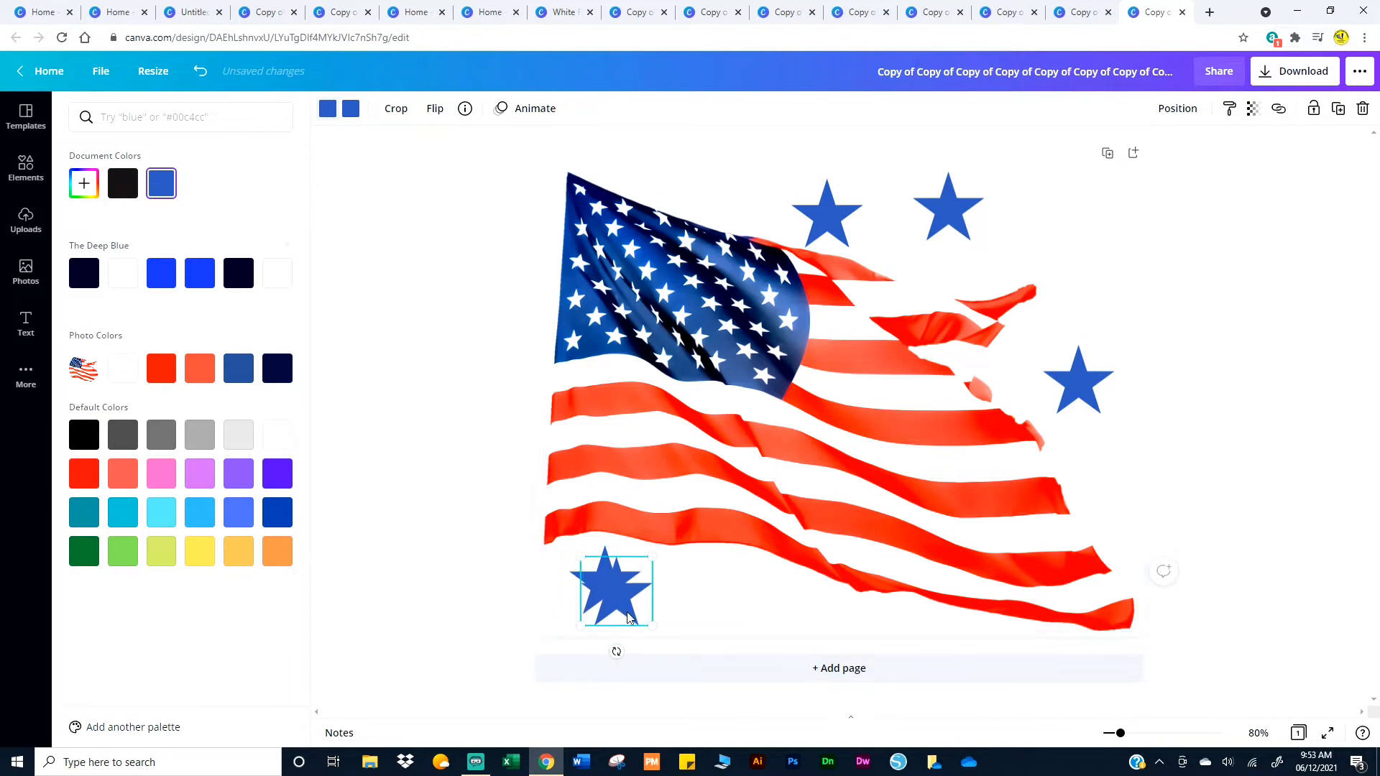
left_click_drag(639, 593, 755, 582)
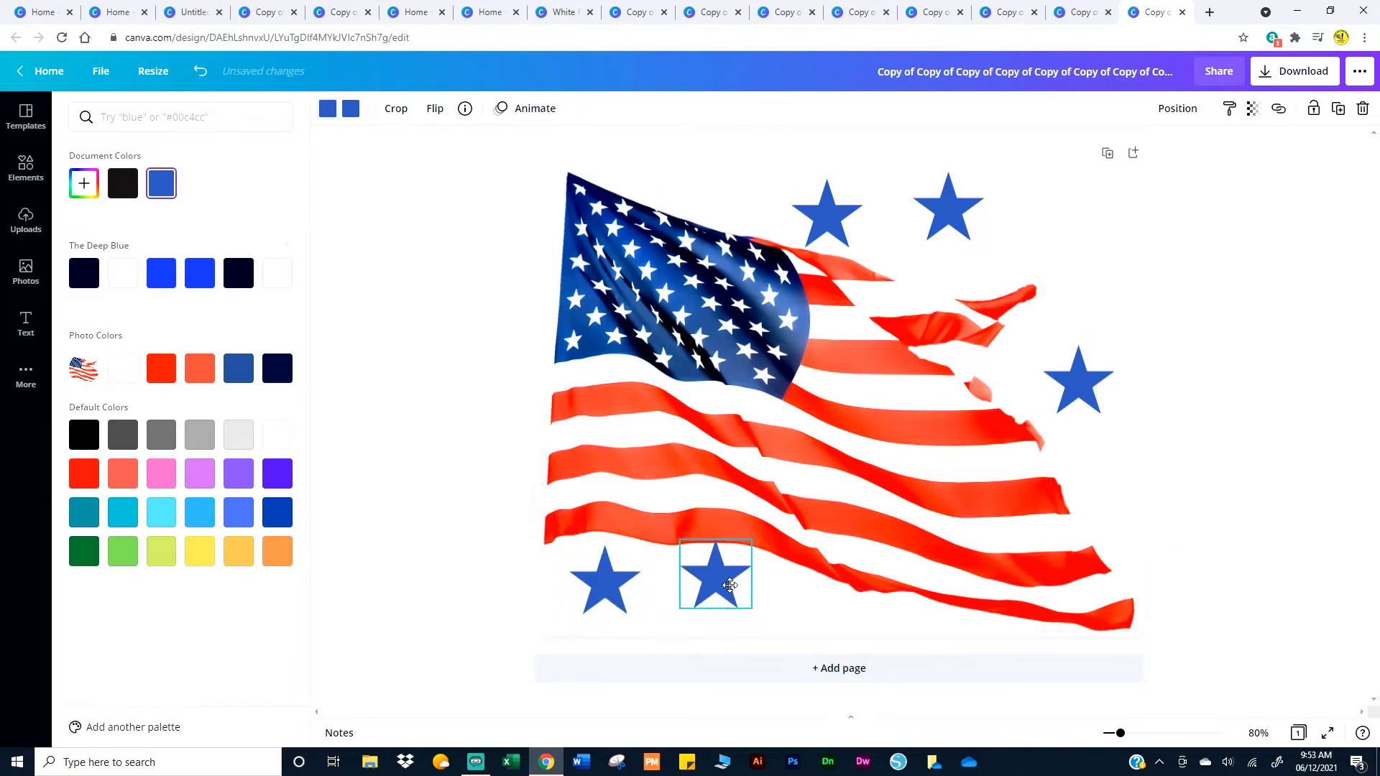
mouse_move(627, 596)
left_mouse_down()
mouse_move(611, 611)
mouse_move(633, 610)
left_mouse_up()
left_click_drag(715, 585, 681, 591)
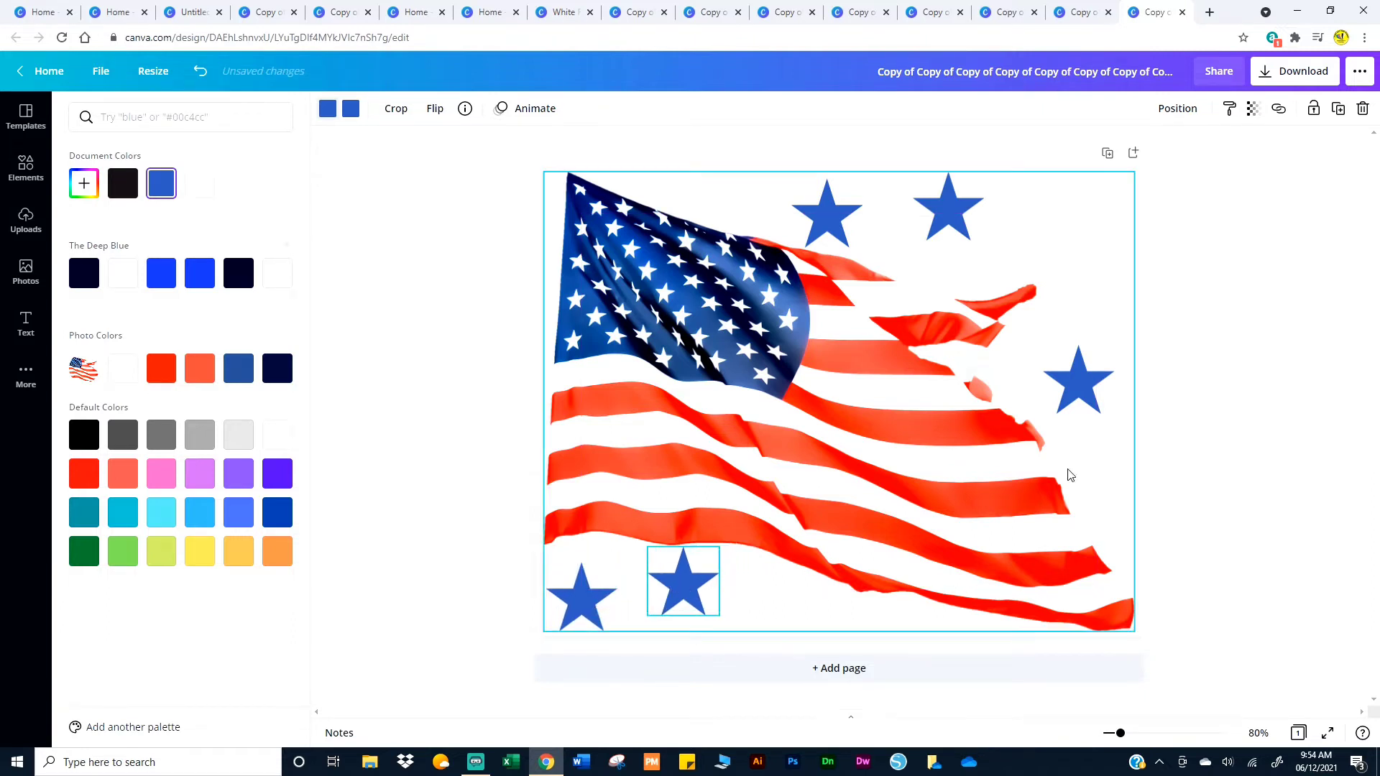
left_click(1339, 109)
left_click_drag(699, 607, 785, 608)
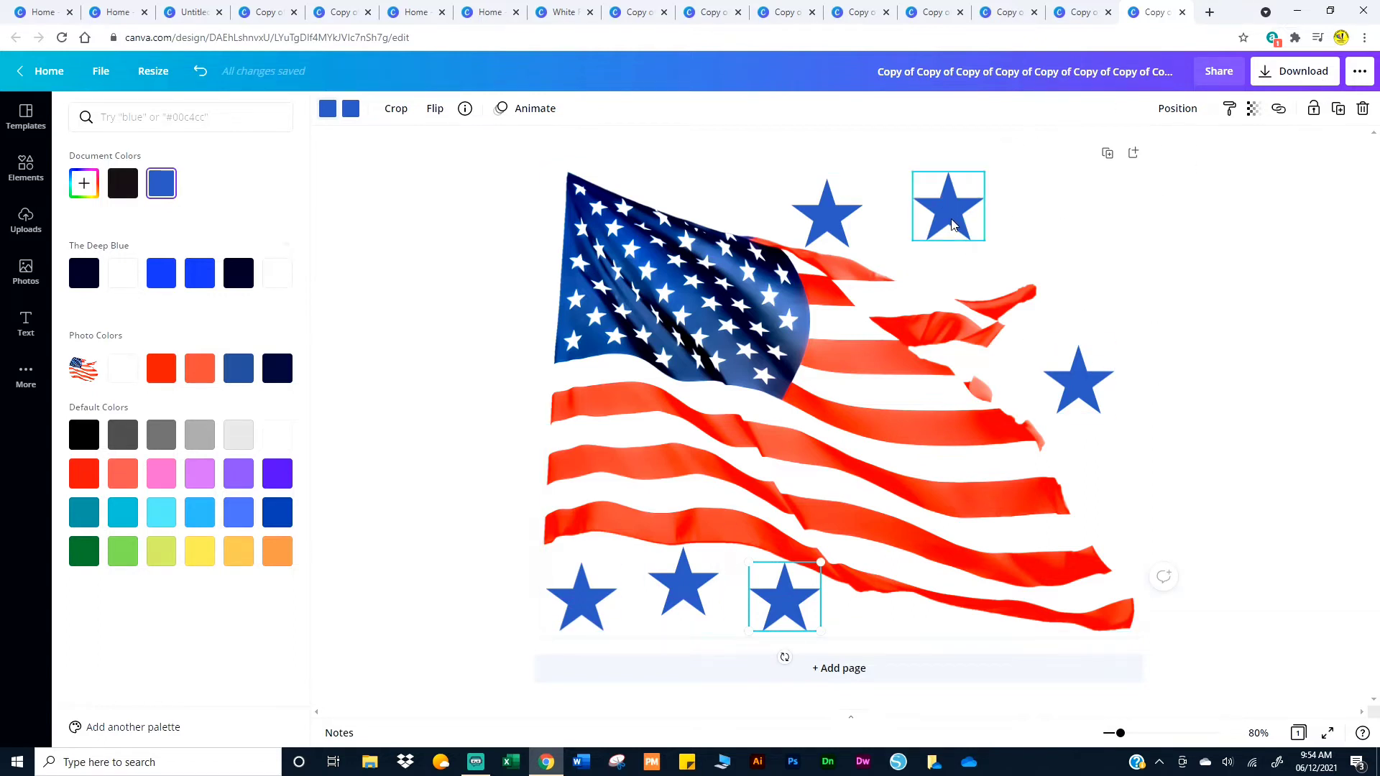
Duplicate a blue star onto the middle stripes and change both its outline and fill to the flag photo's bright red
left_click(1338, 109)
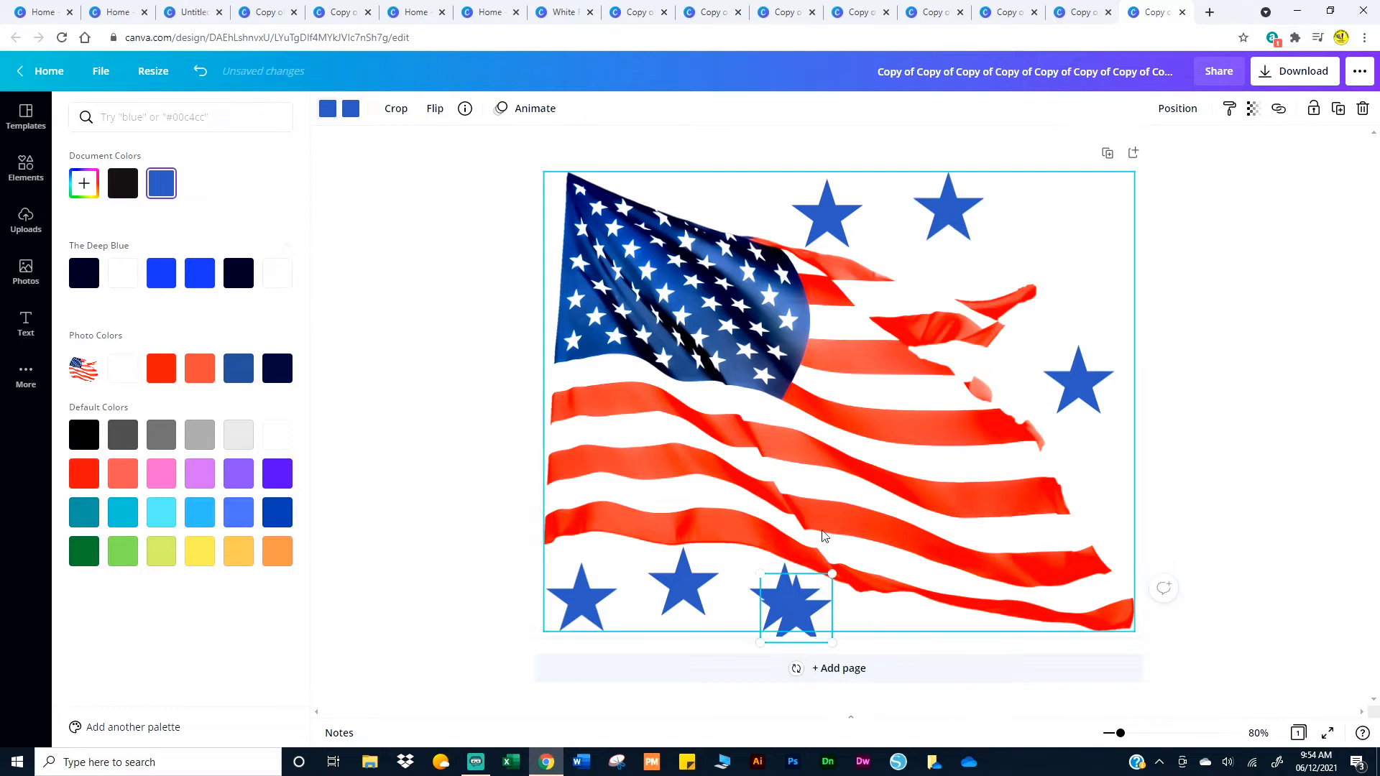
left_click_drag(796, 609, 881, 402)
left_click(327, 110)
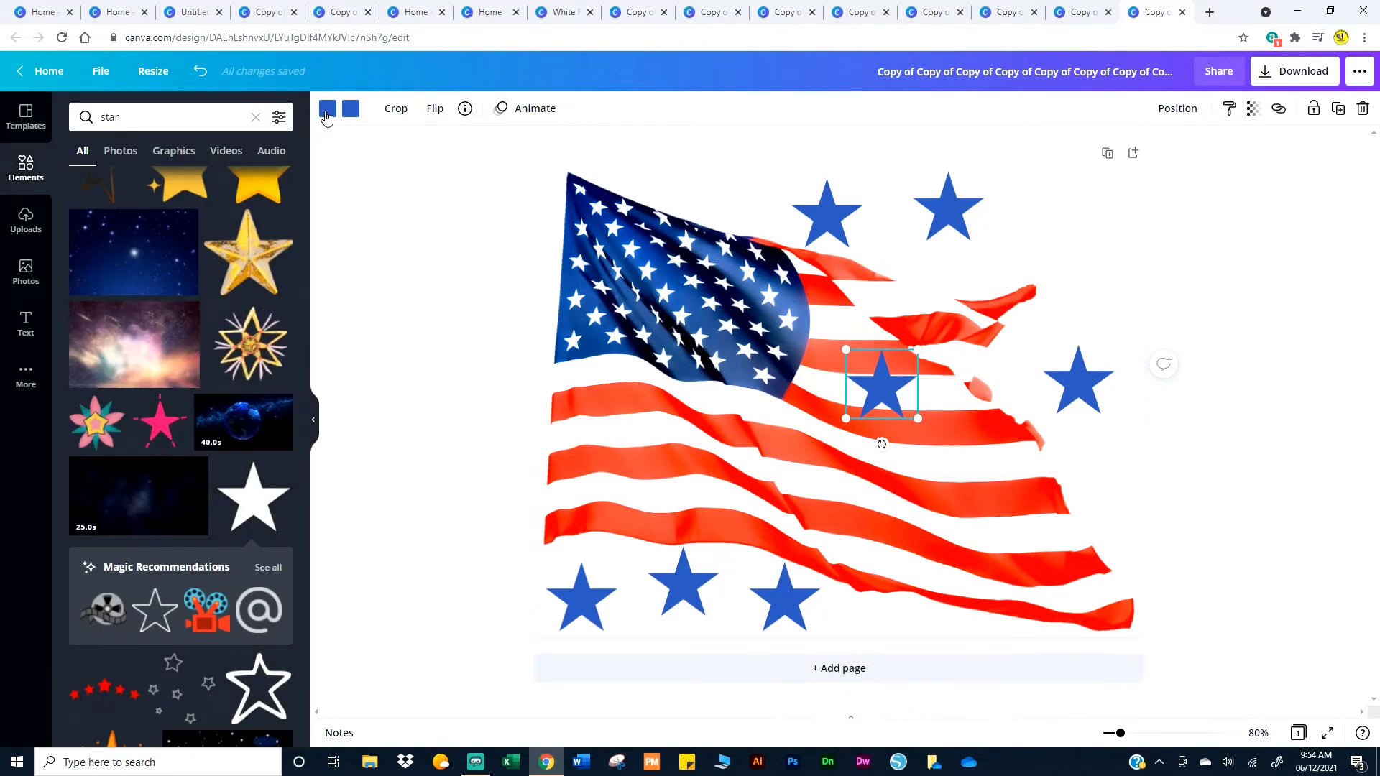
left_click(327, 111)
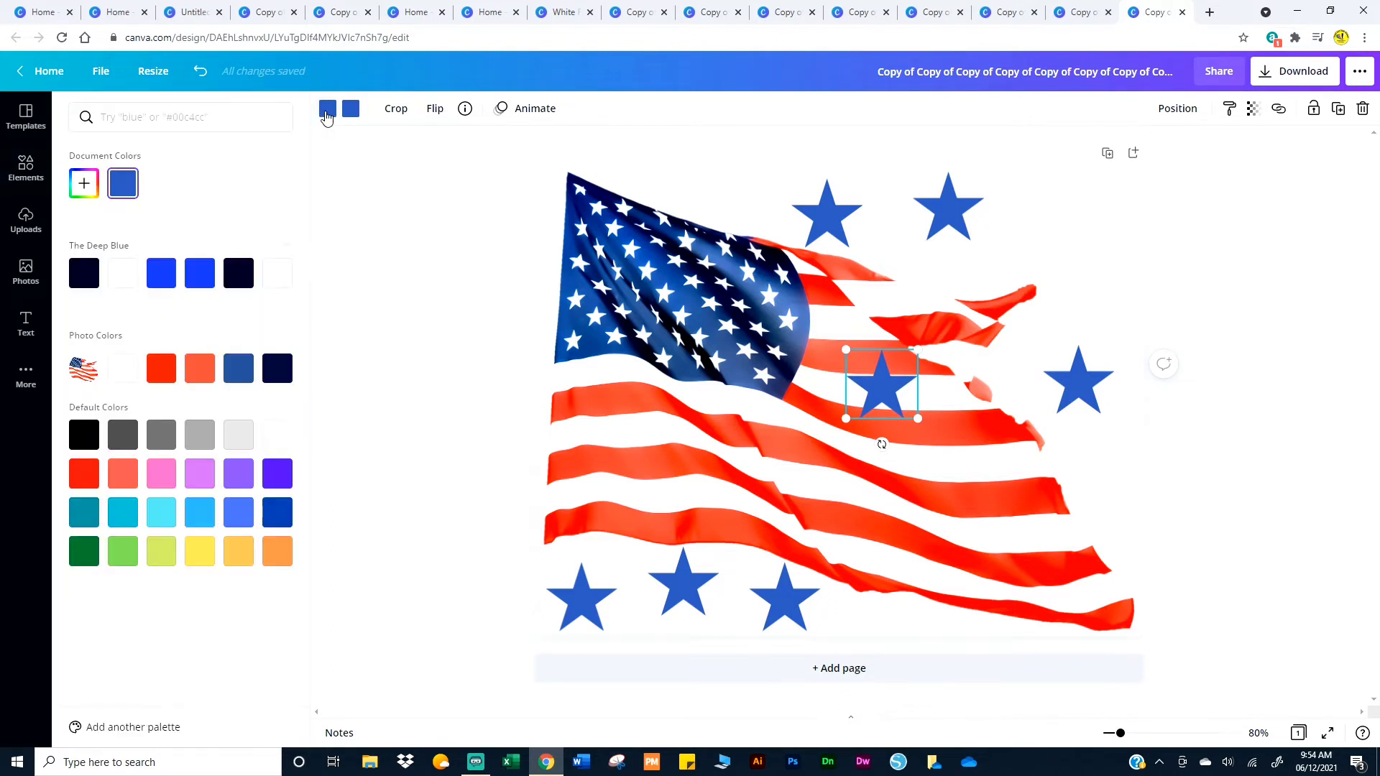
left_click(168, 371)
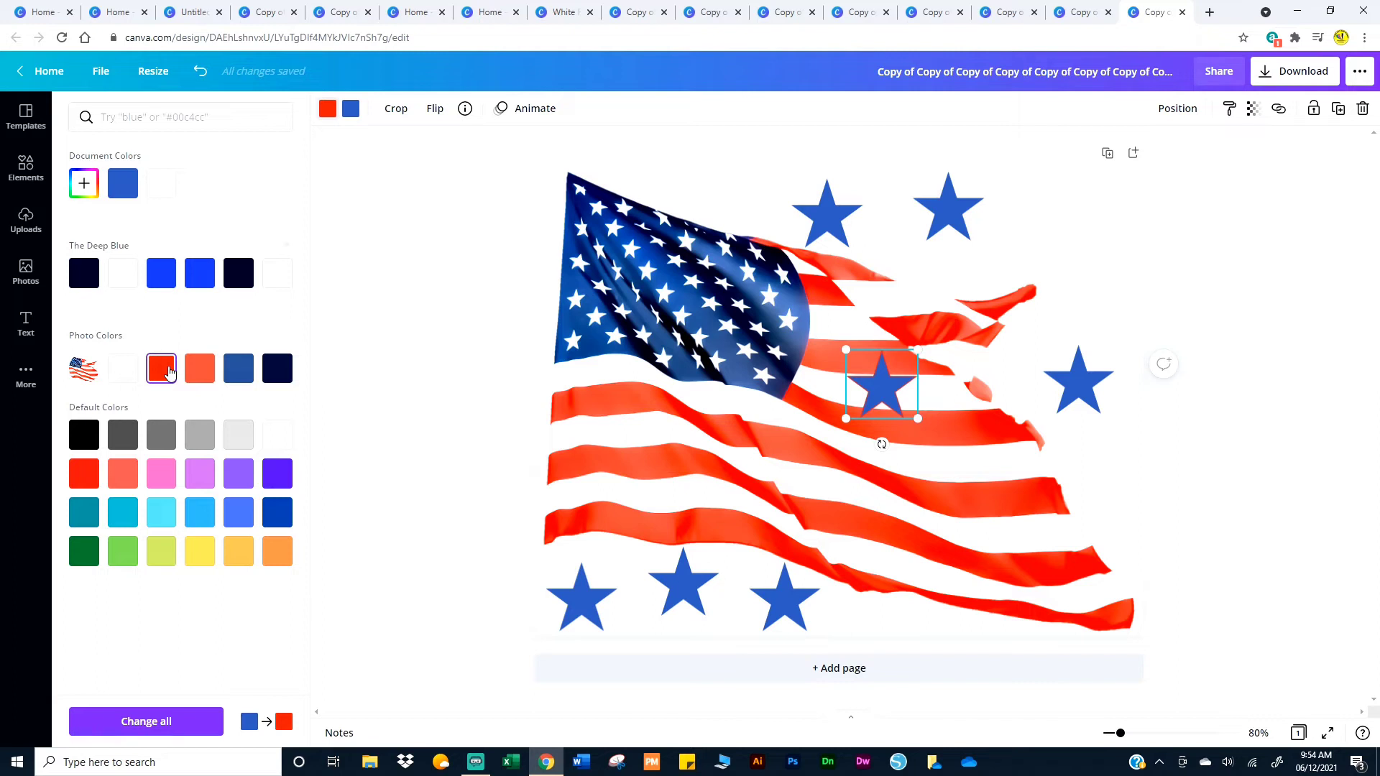
left_click(347, 114)
left_click(163, 375)
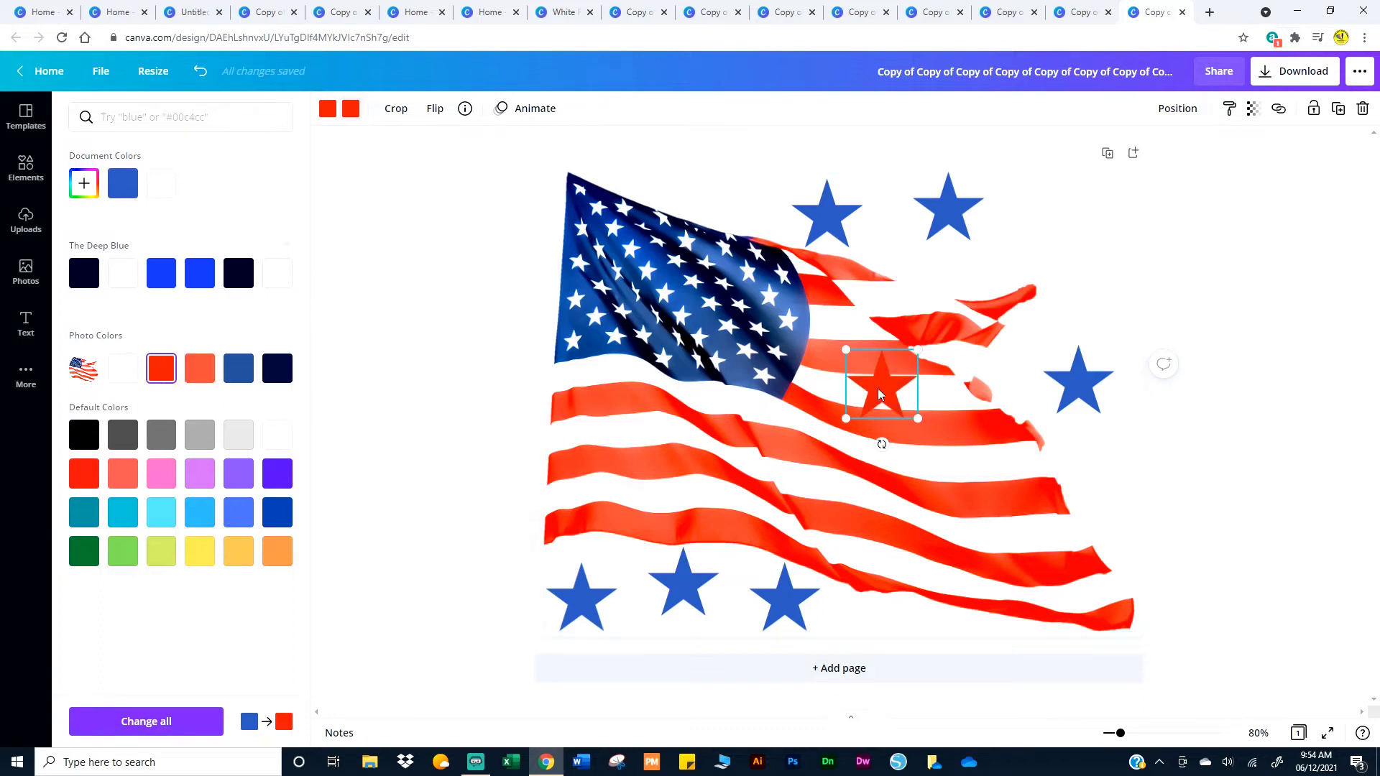
Move the red star to the design's upper-right corner and place a red copy beside it, shifting the neighbouring blue star up and left
left_click_drag(882, 396, 1119, 202)
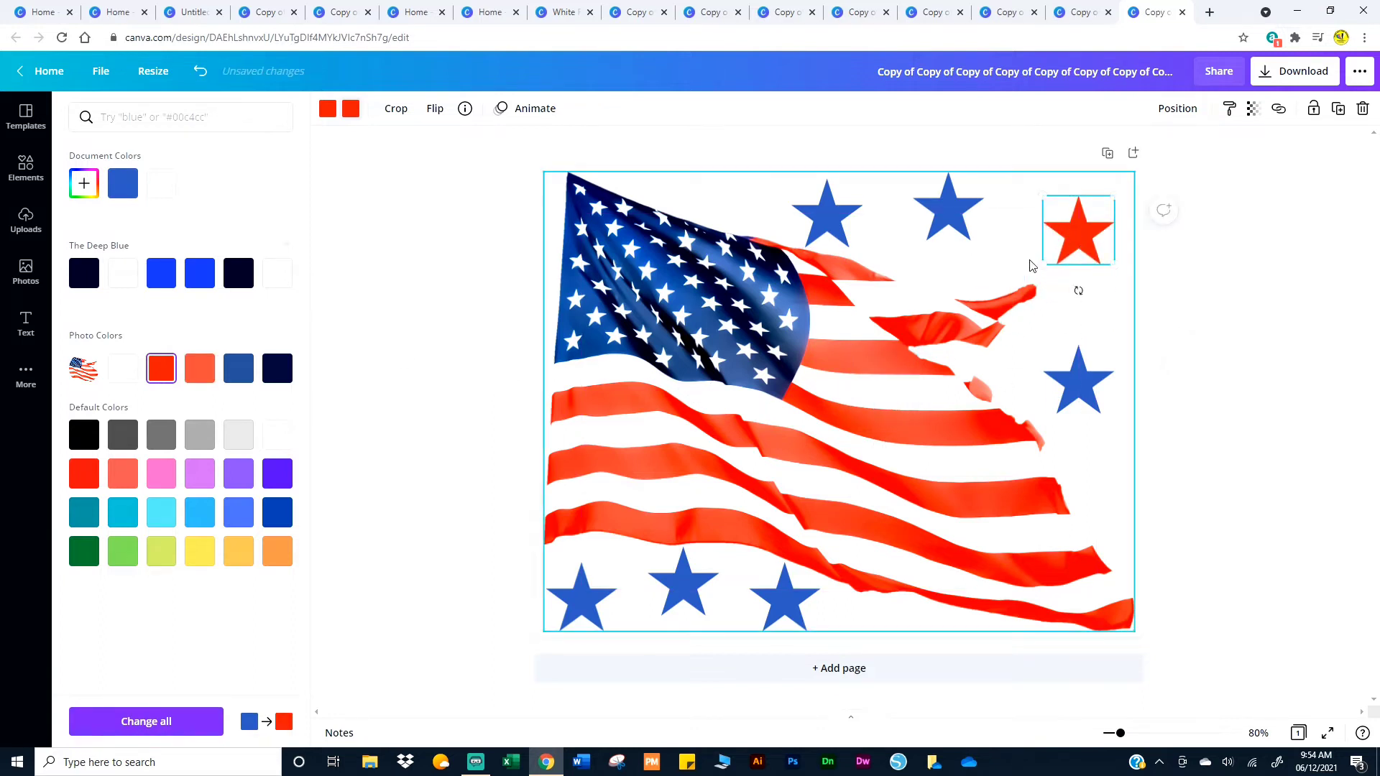
left_click(1338, 109)
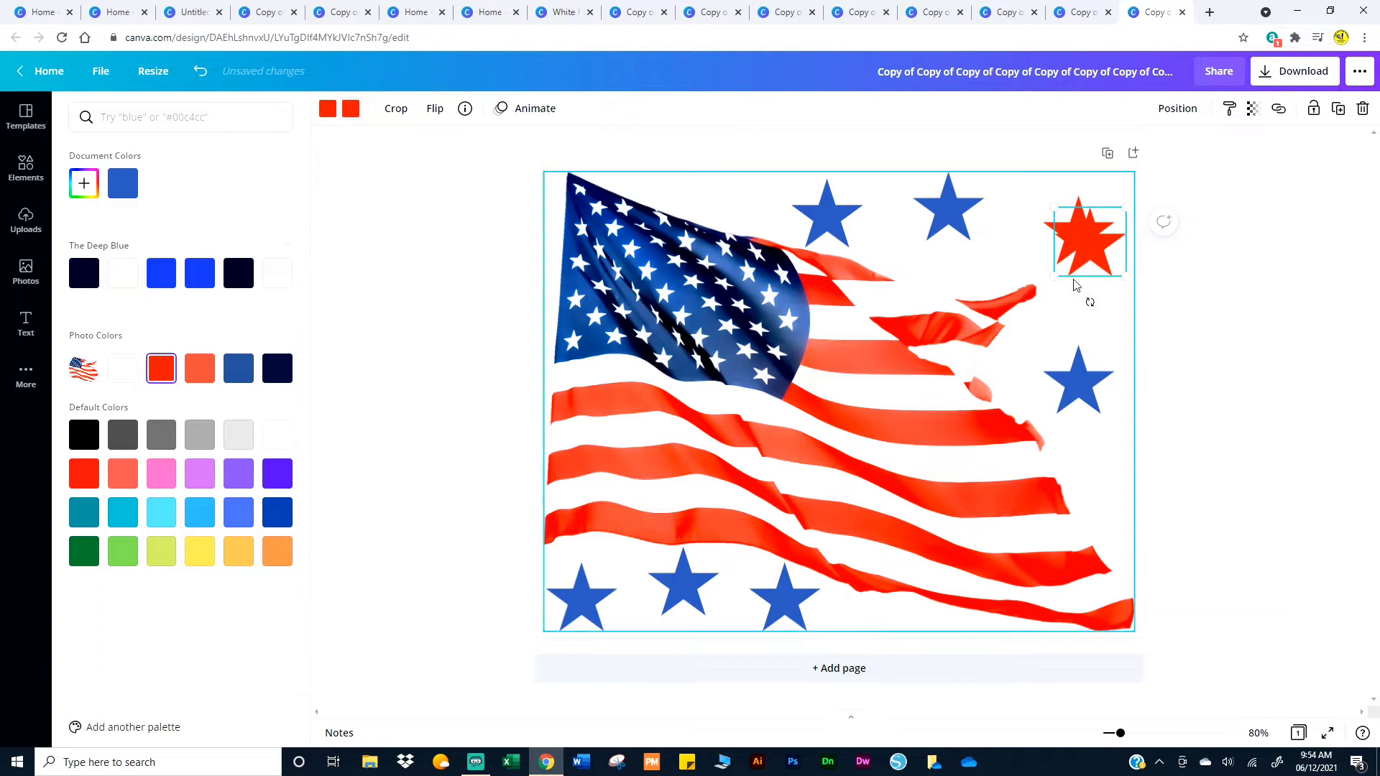
left_click_drag(1085, 244, 987, 260)
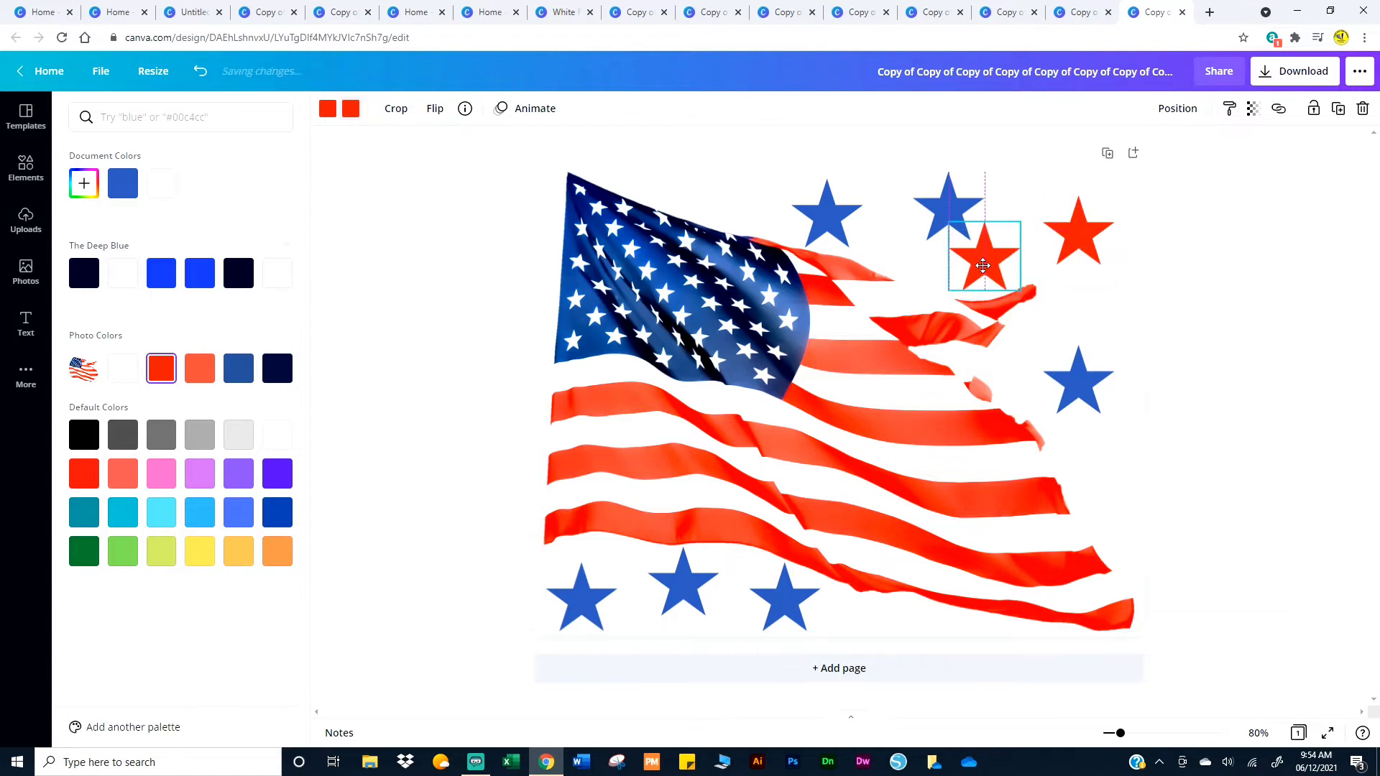
left_click_drag(953, 214, 929, 199)
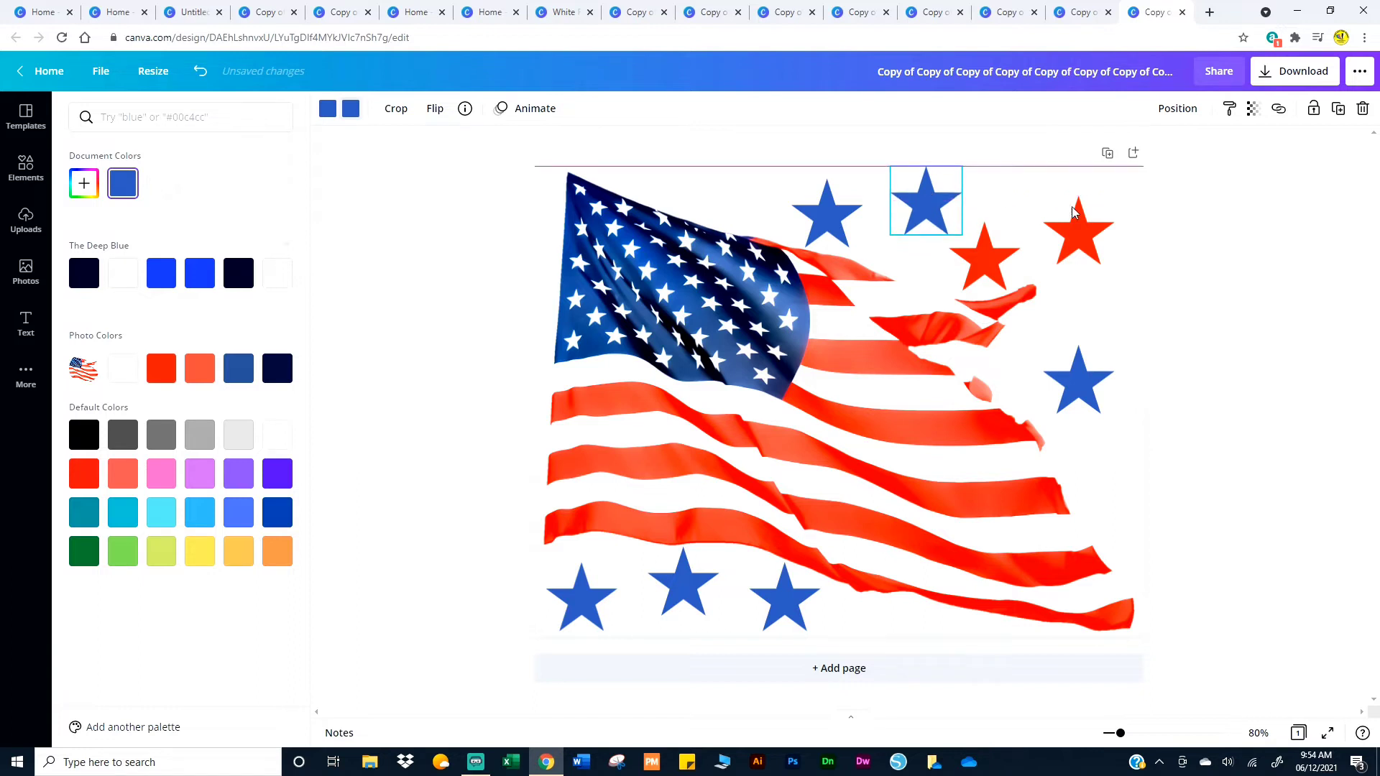
Duplicate the upper-right red star and place the copy below the blue star at the flag's right edge
left_click(1086, 227)
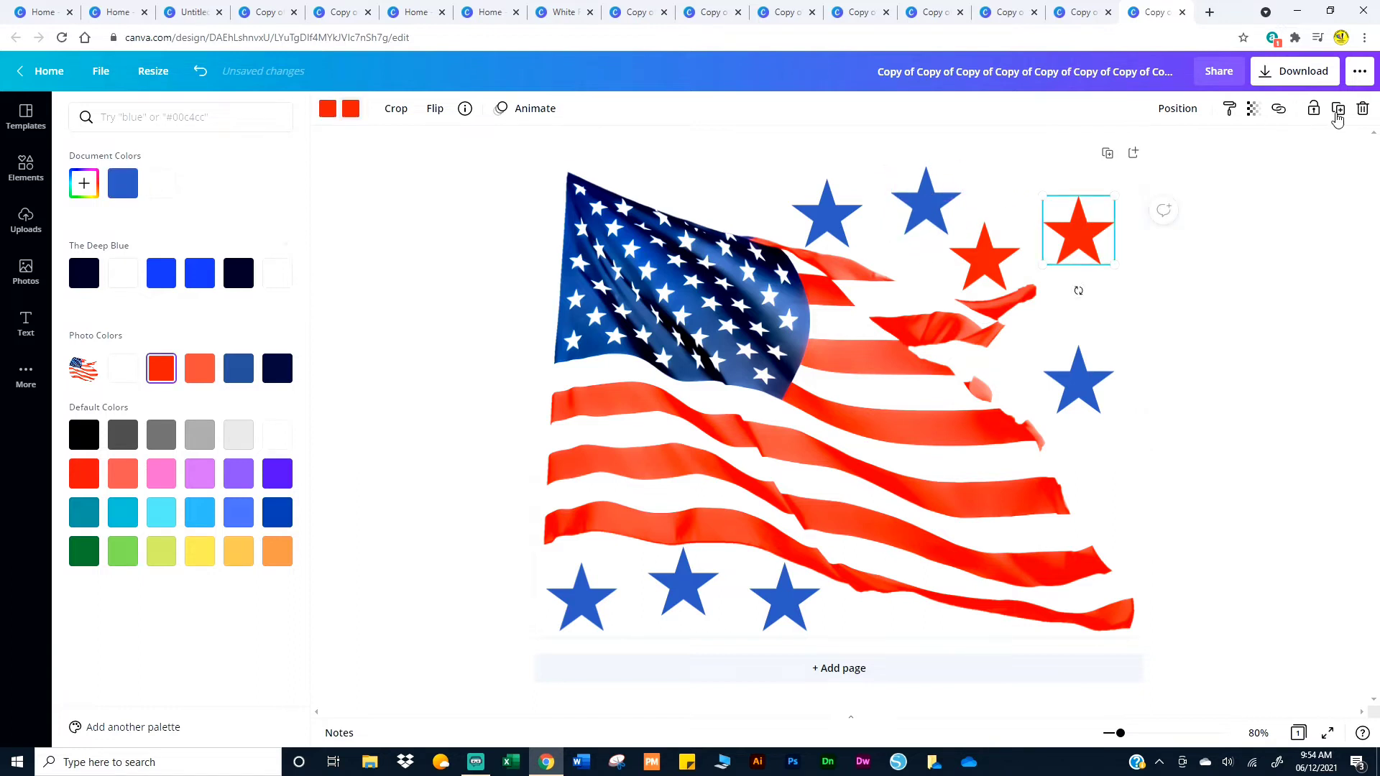
left_click(1338, 109)
left_click_drag(1098, 267, 1101, 478)
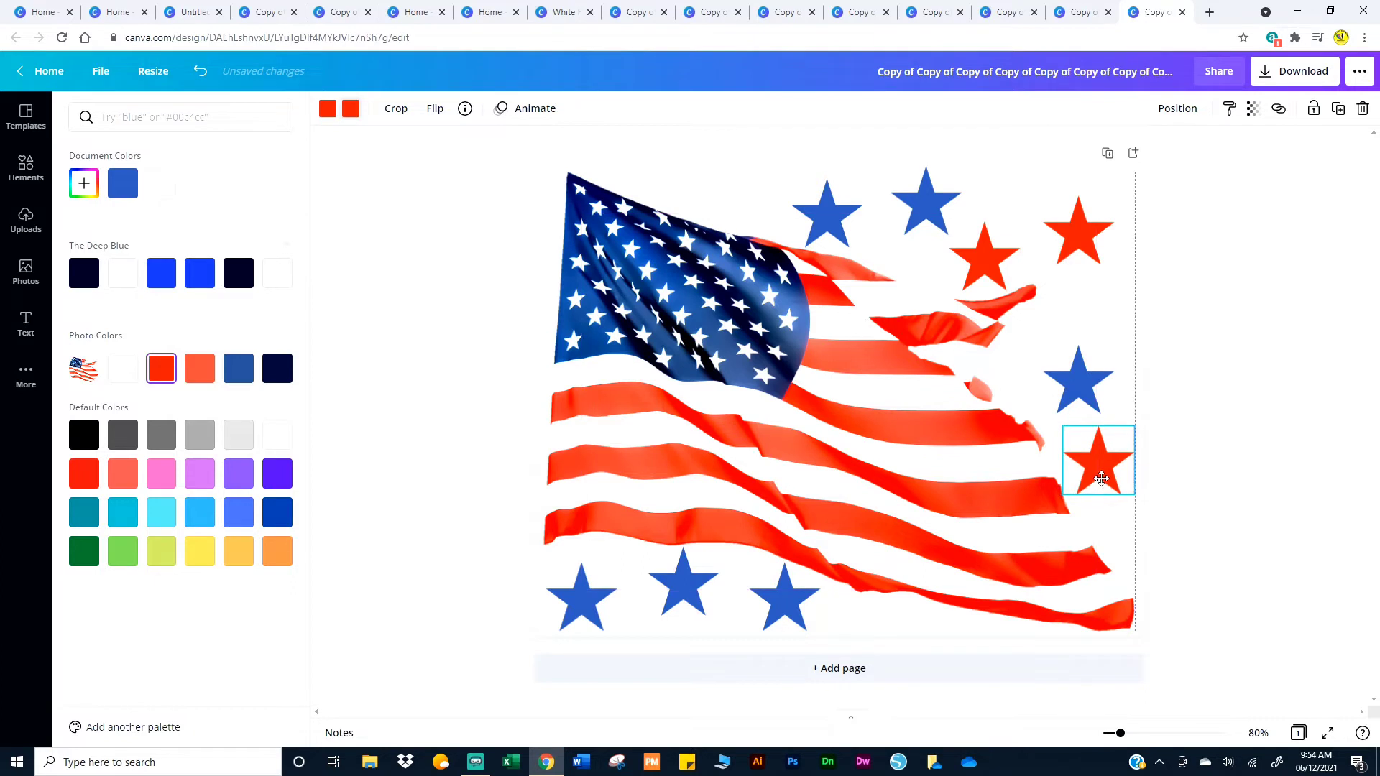
Place another red star copy over the top edge of the flag's blue field and send it behind the flag
left_click(1339, 109)
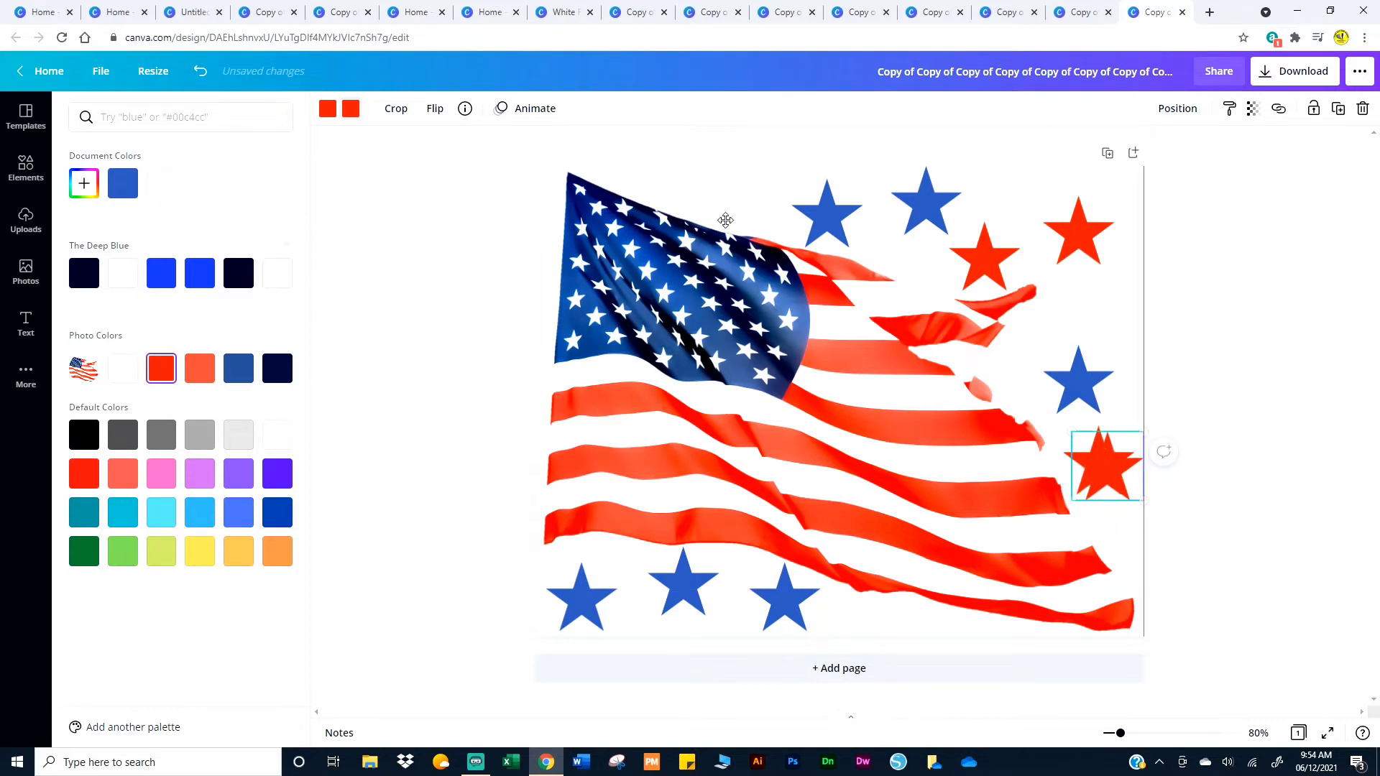
left_click_drag(1109, 467, 704, 217)
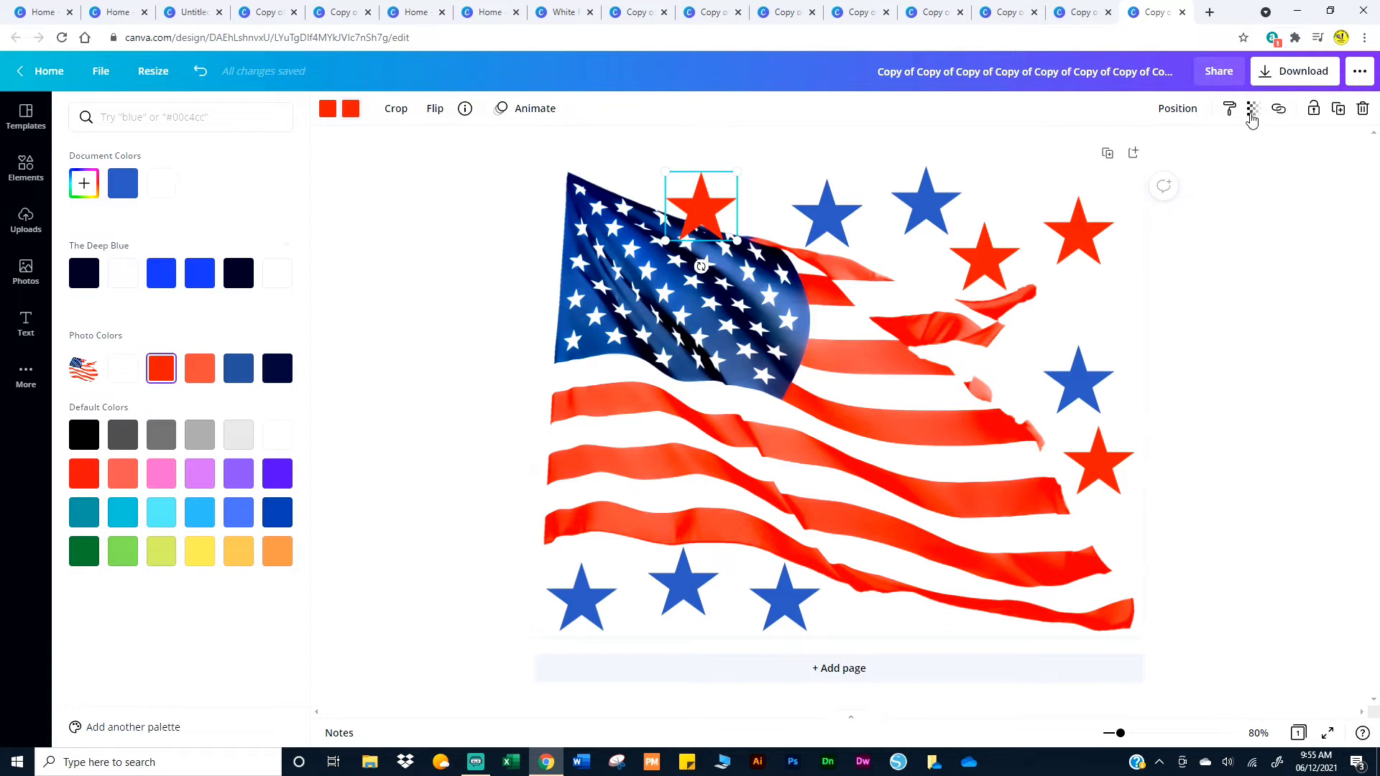
left_click(1179, 108)
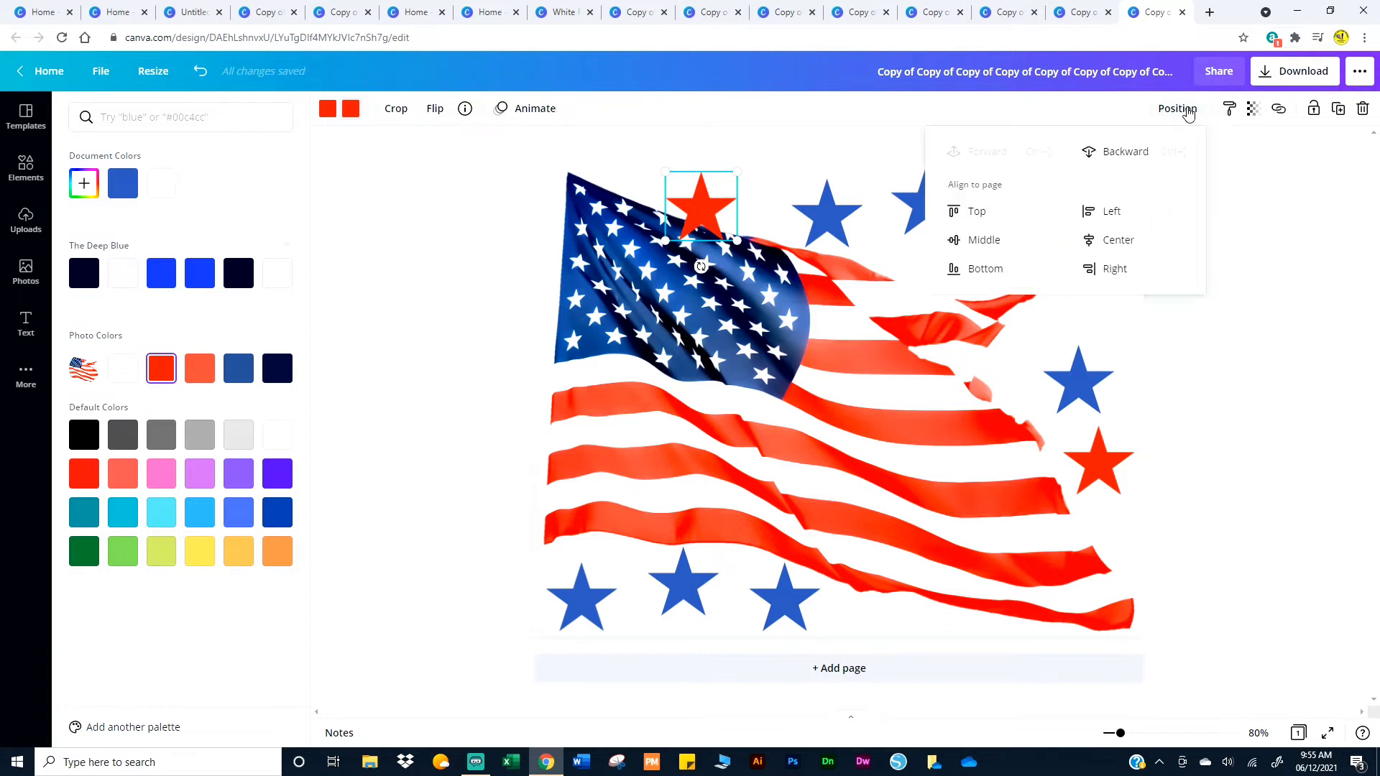
left_click(1126, 153)
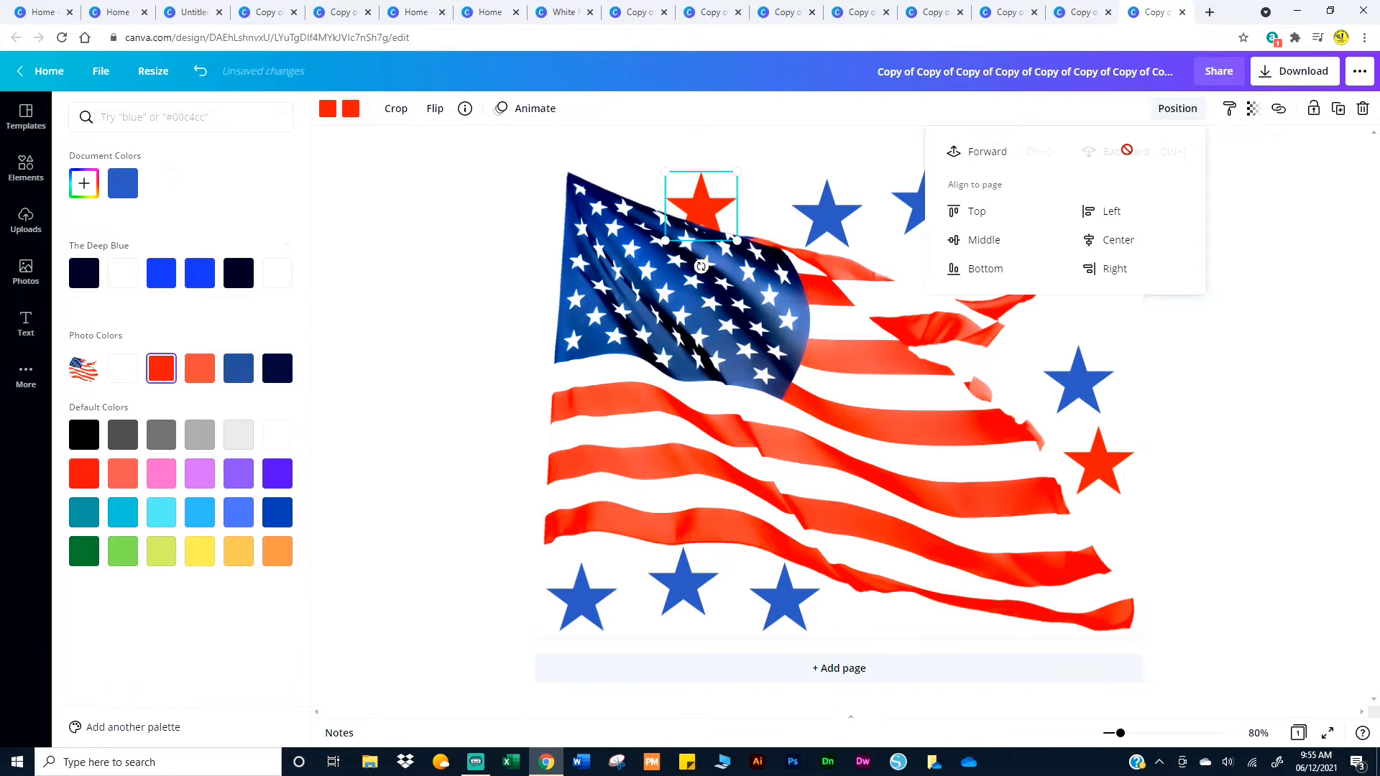
left_click(1246, 168)
Rearrange the upper stars so the inner red one sits beside the top blue star and the other blue one sits directly below it
left_click(925, 201)
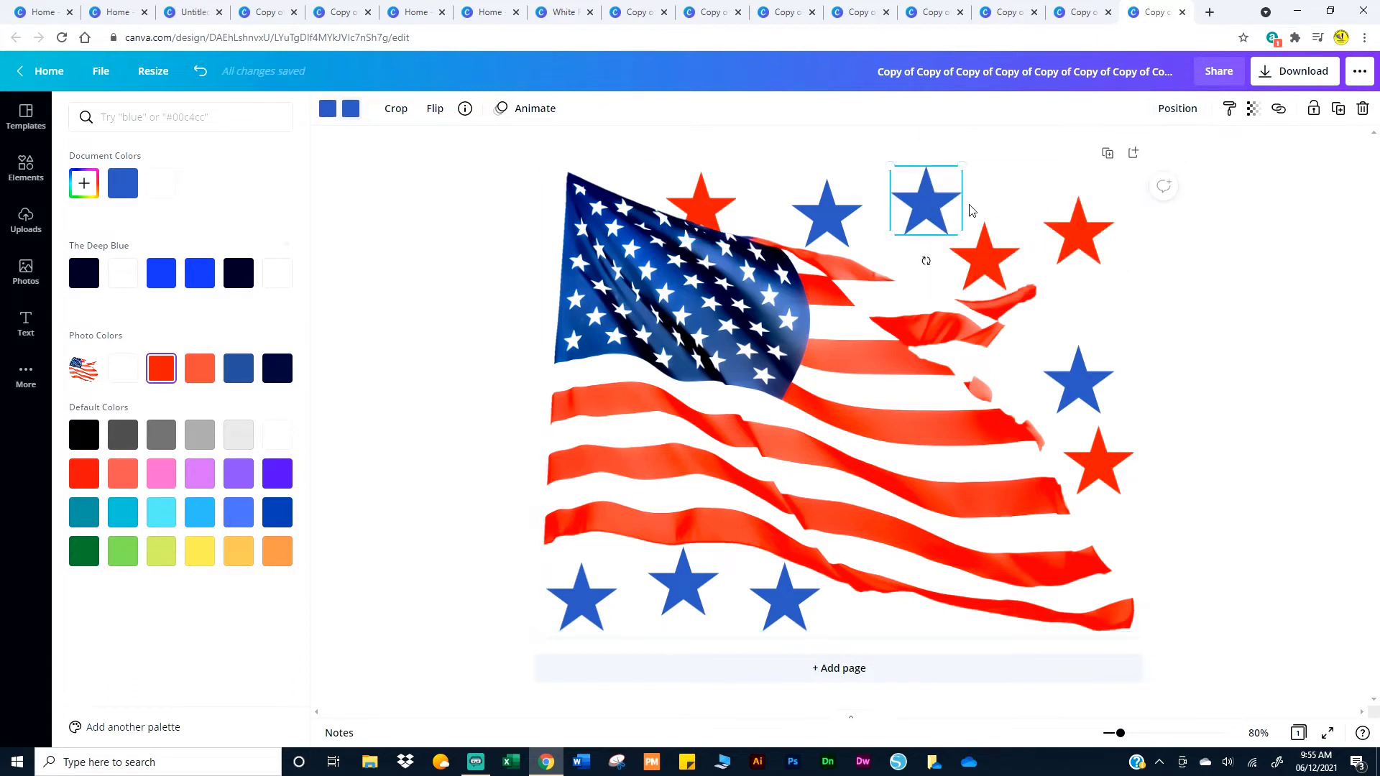
left_click_drag(956, 209, 1042, 208)
left_click_drag(985, 259, 915, 212)
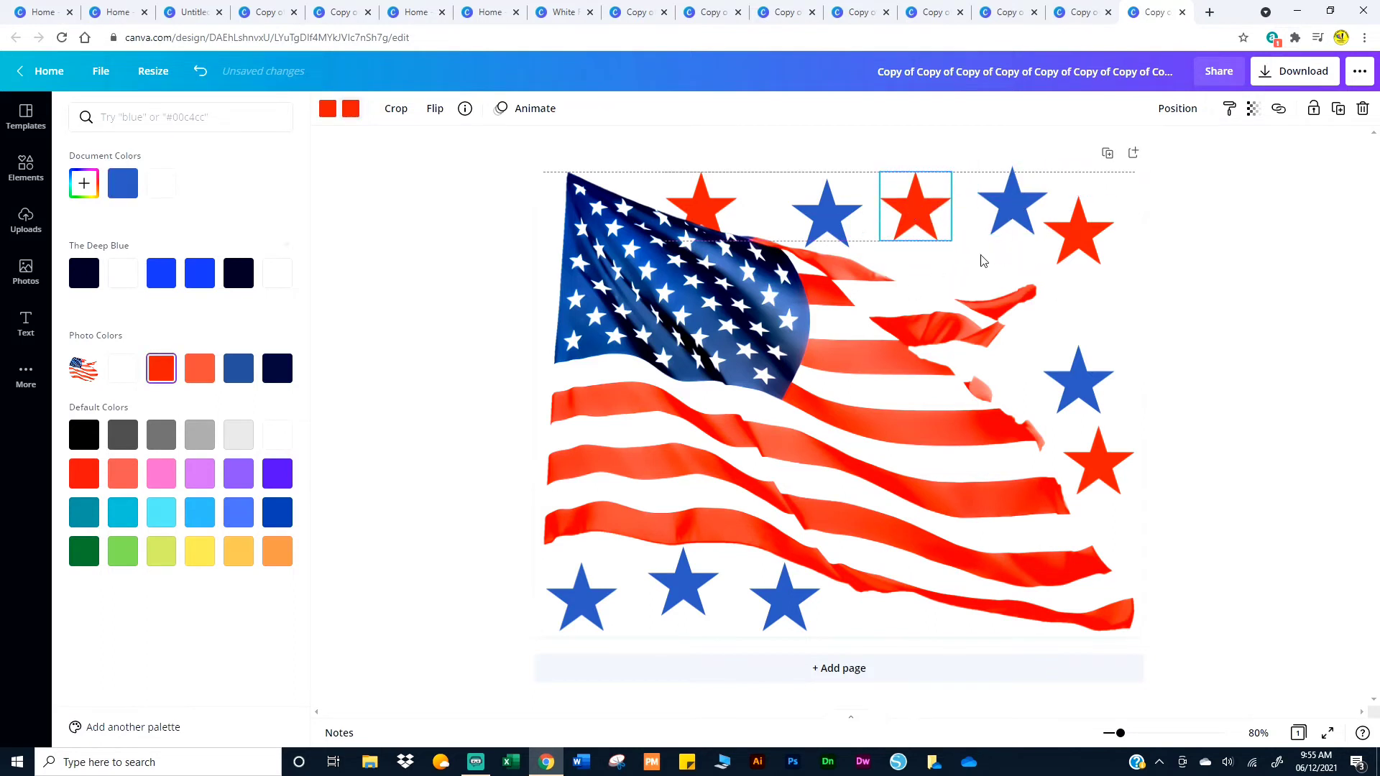
left_click_drag(1013, 209, 924, 280)
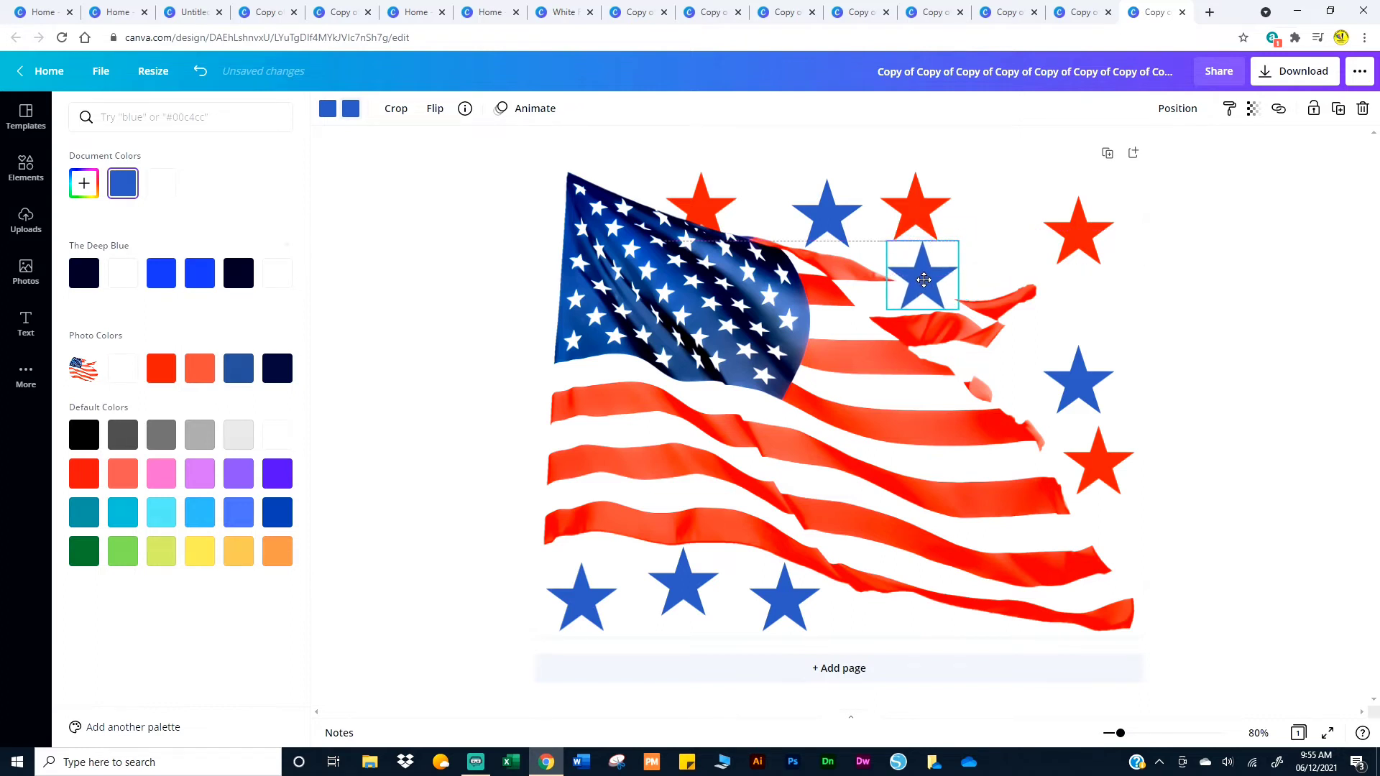
mouse_move(918, 213)
left_mouse_down()
mouse_move(955, 214)
mouse_move(916, 215)
left_mouse_up()
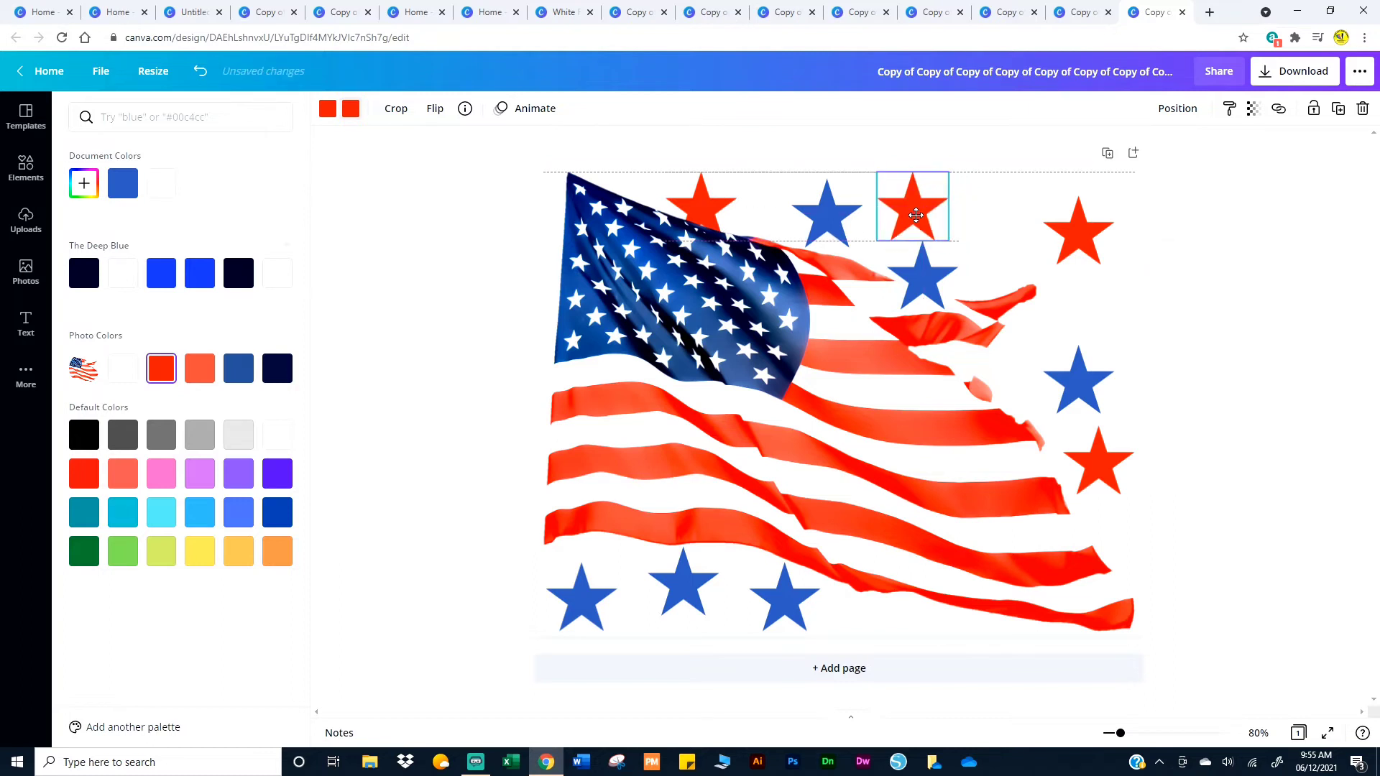
Spread out the upper-right stars, moving the inner blue one between the two red ones and the right-edge blue one up below the corner star
left_click_drag(933, 271, 1001, 260)
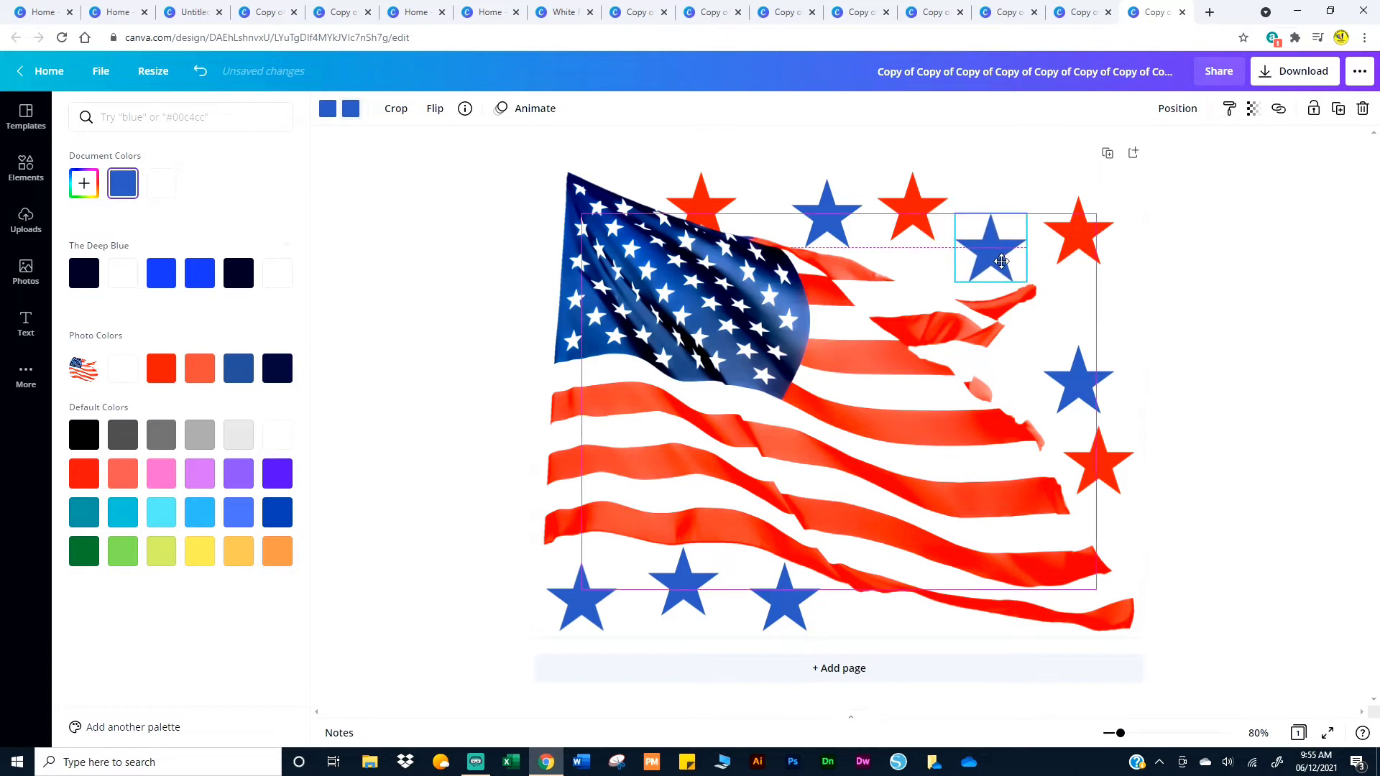
left_click_drag(1077, 232, 1082, 215)
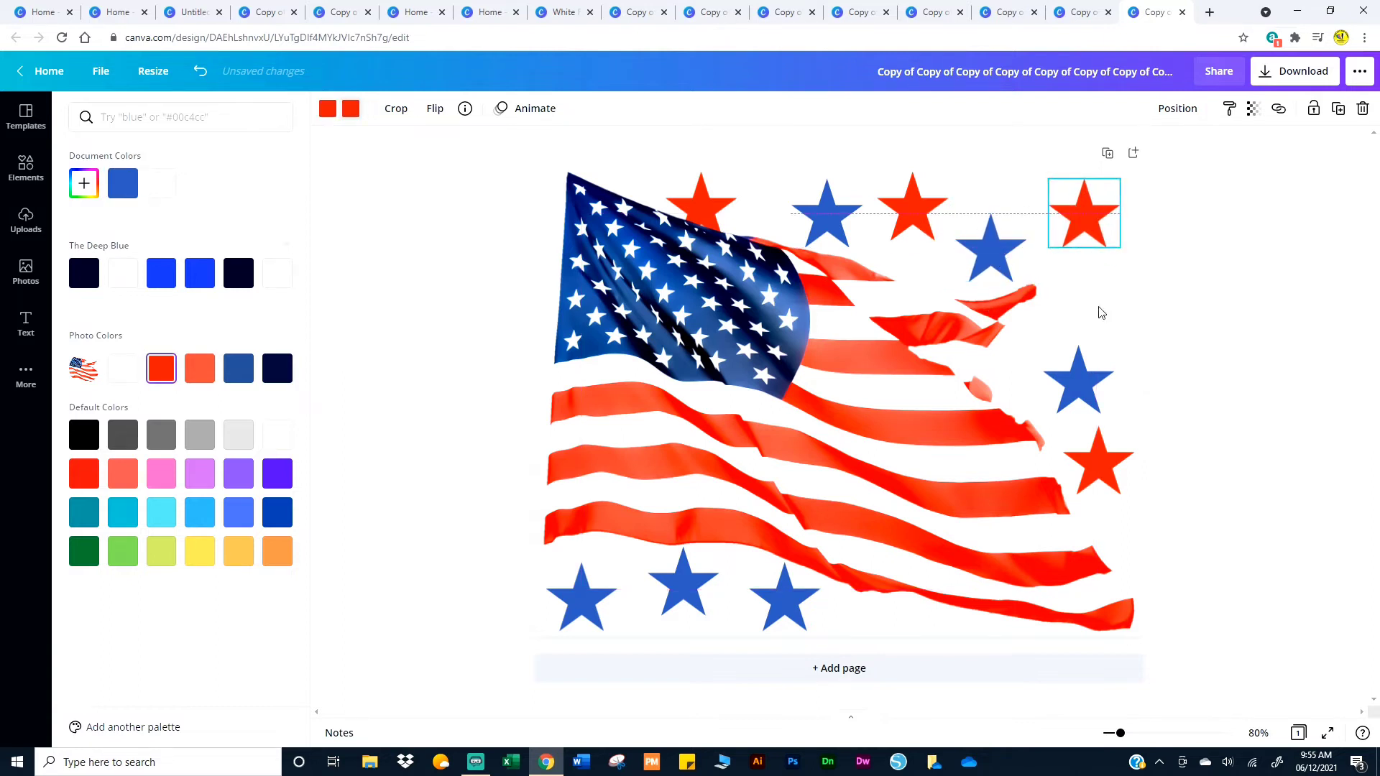
left_click(1079, 398)
left_click_drag(1082, 370, 1093, 316)
Lower the red star at the flag's right edge and place a red copy beside the torn stripes
left_click_drag(1099, 457, 1103, 502)
key("ctrl+d")
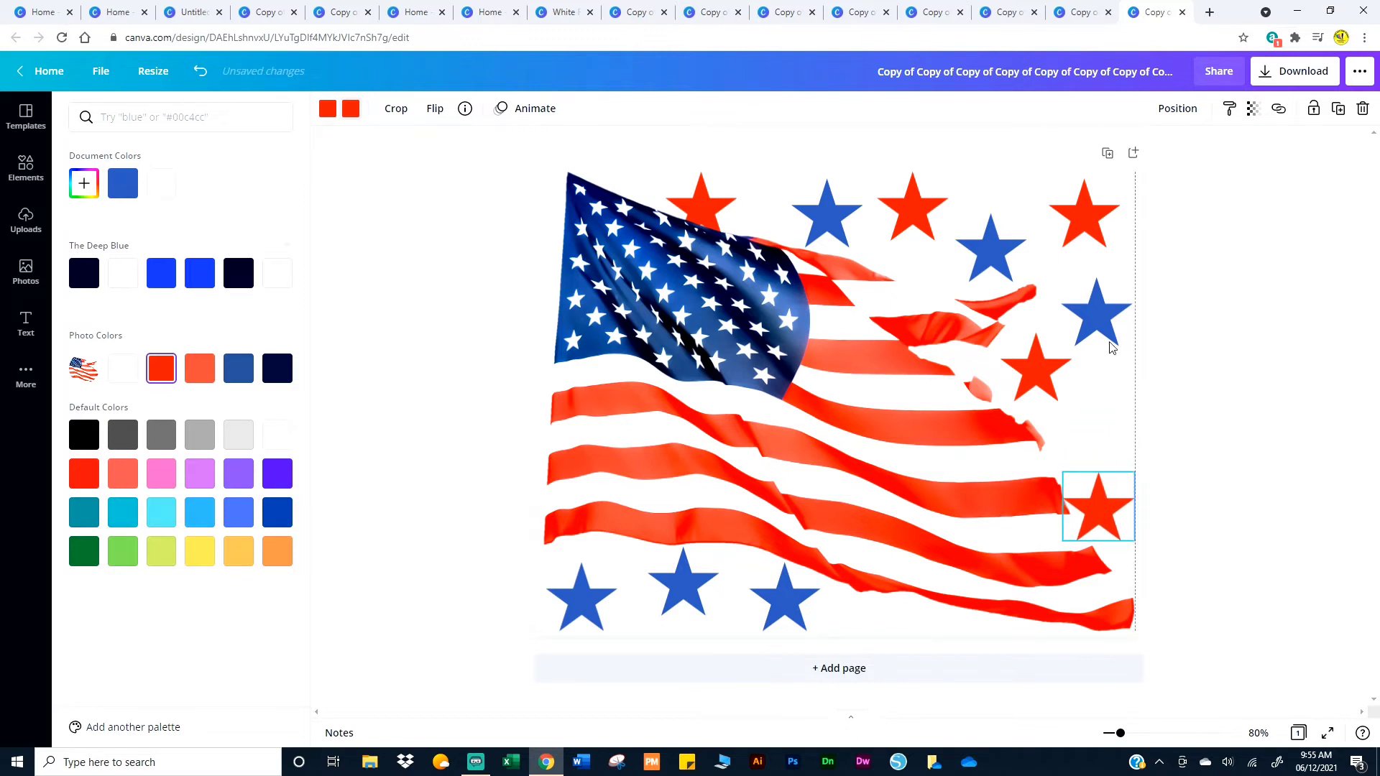
Duplicate the right-edge blue star and place the copy directly above the lower red star
left_click(1109, 338)
left_click(1338, 108)
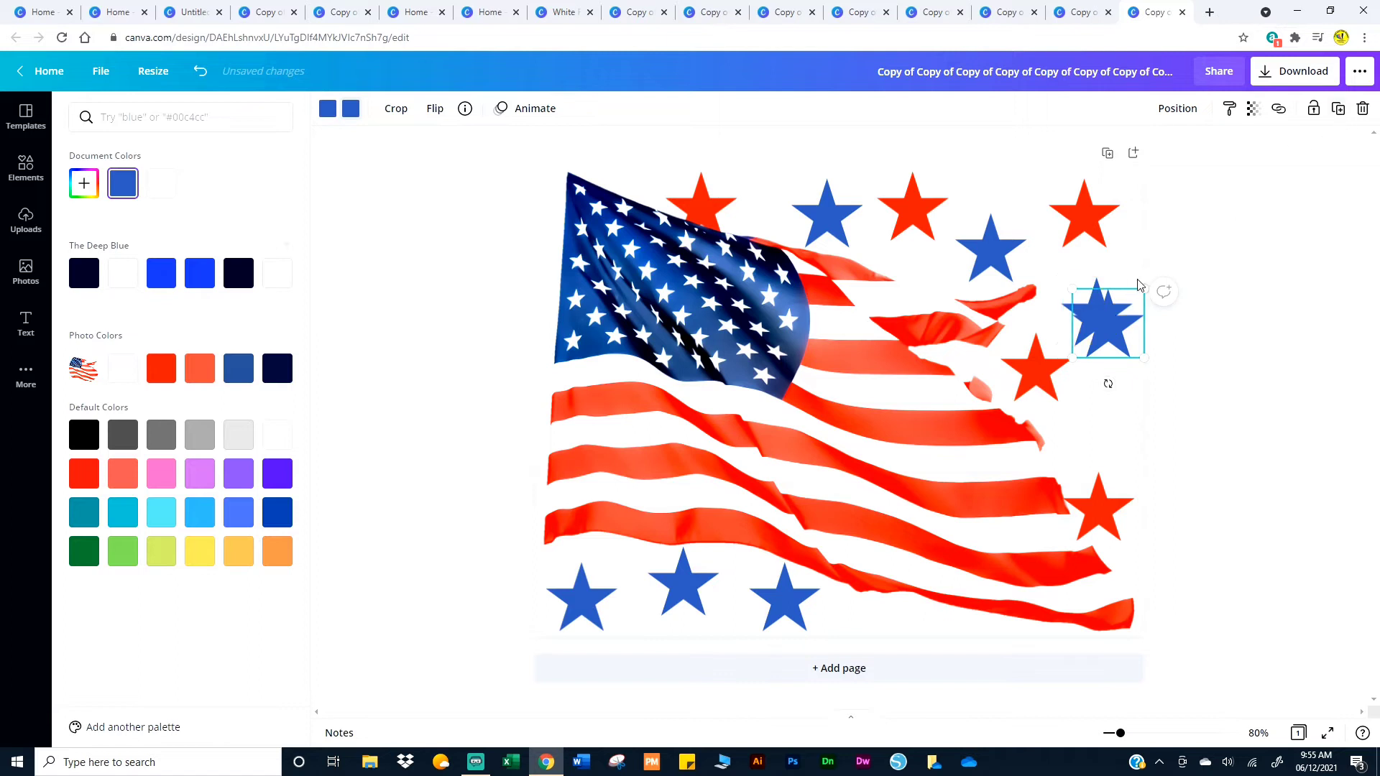
left_click_drag(1112, 337, 1095, 429)
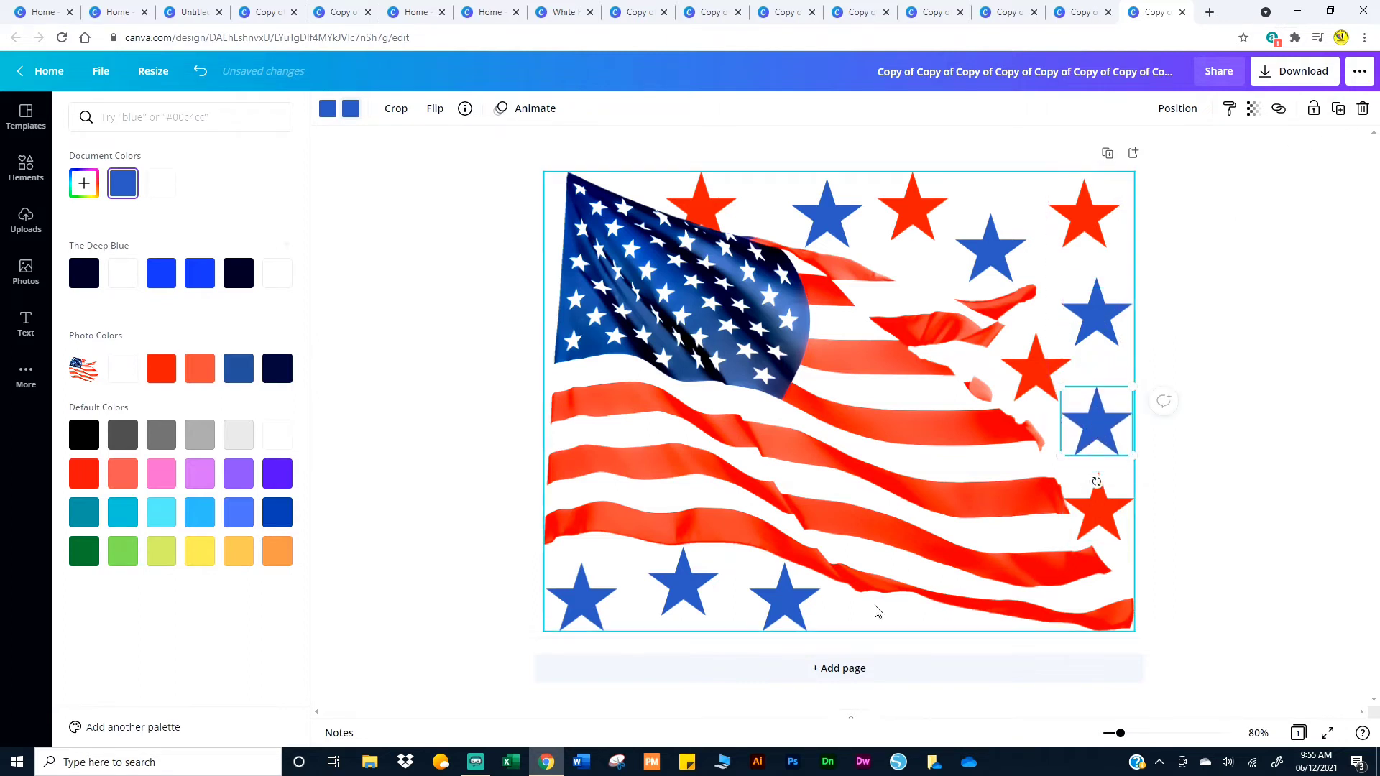
Recolor the middle star of the bottom row to the flag's red
left_click(688, 595)
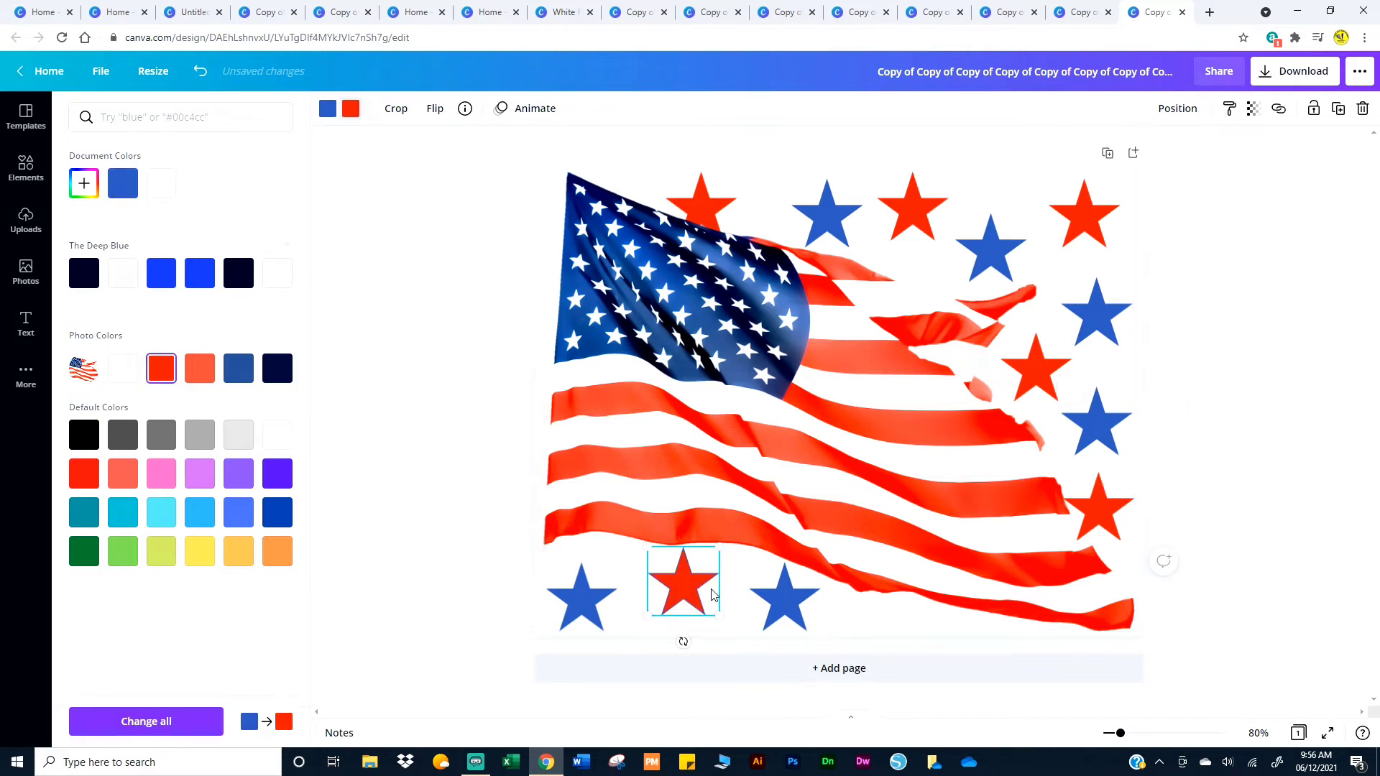
left_click(329, 109)
left_click(177, 373)
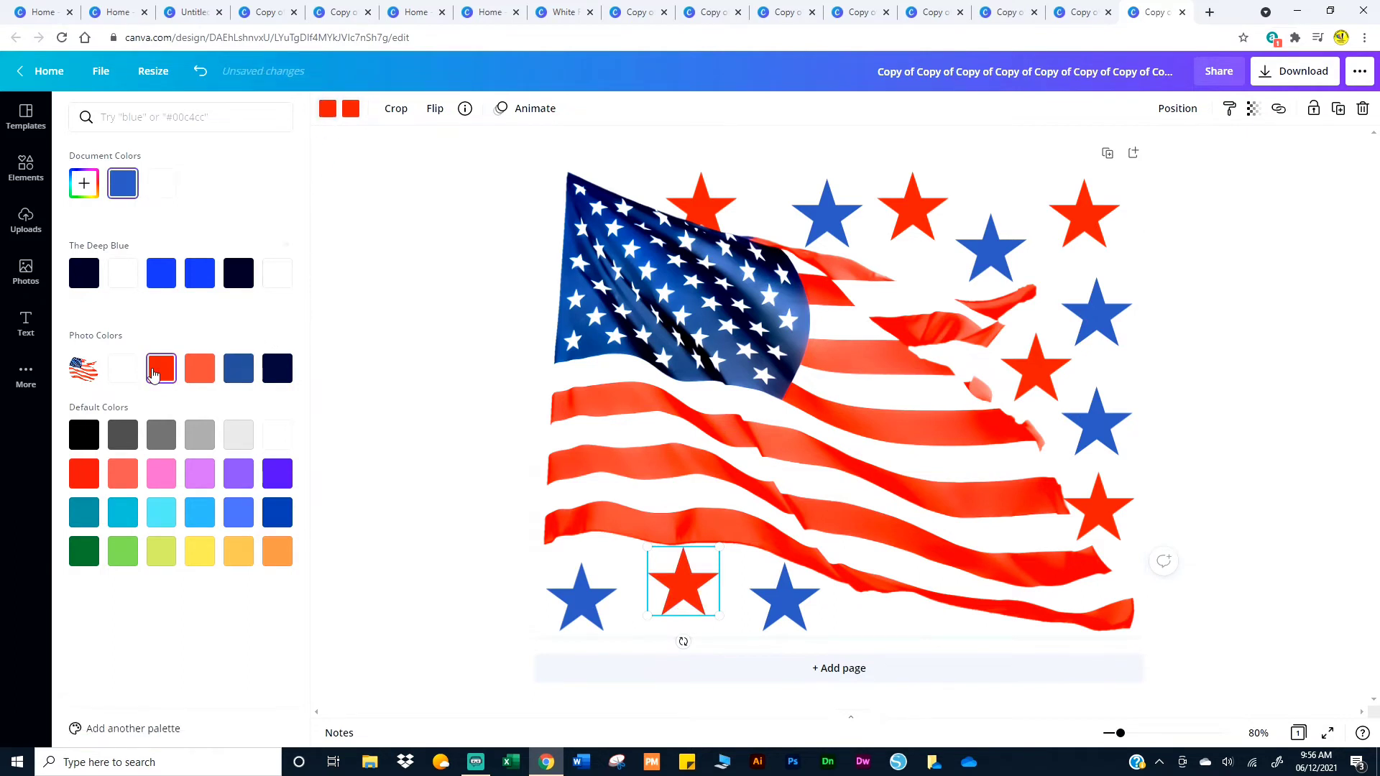
Nudge the top-row blue star and the upper-right corner red star slightly to the left
left_click(827, 223)
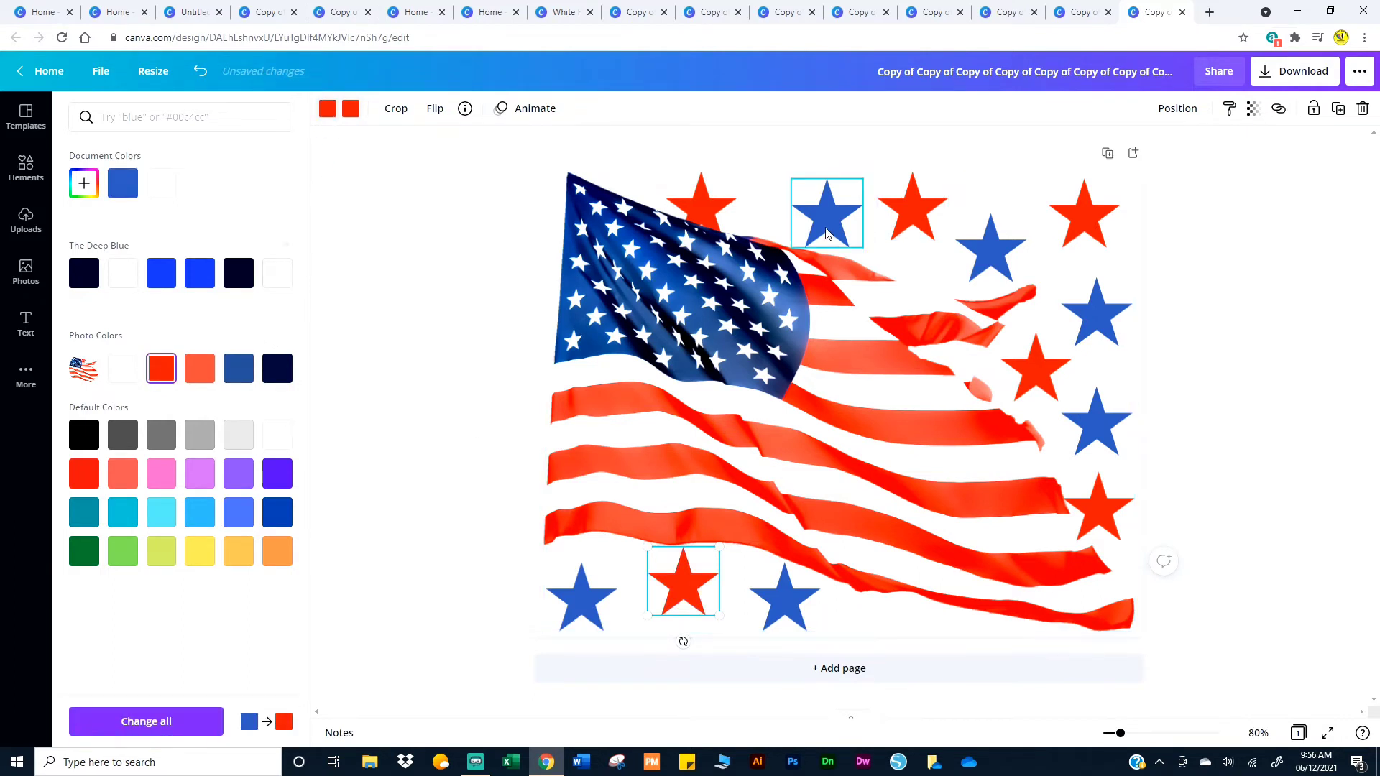
mouse_move(811, 219)
left_mouse_down()
mouse_move(799, 217)
mouse_move(817, 218)
left_mouse_up()
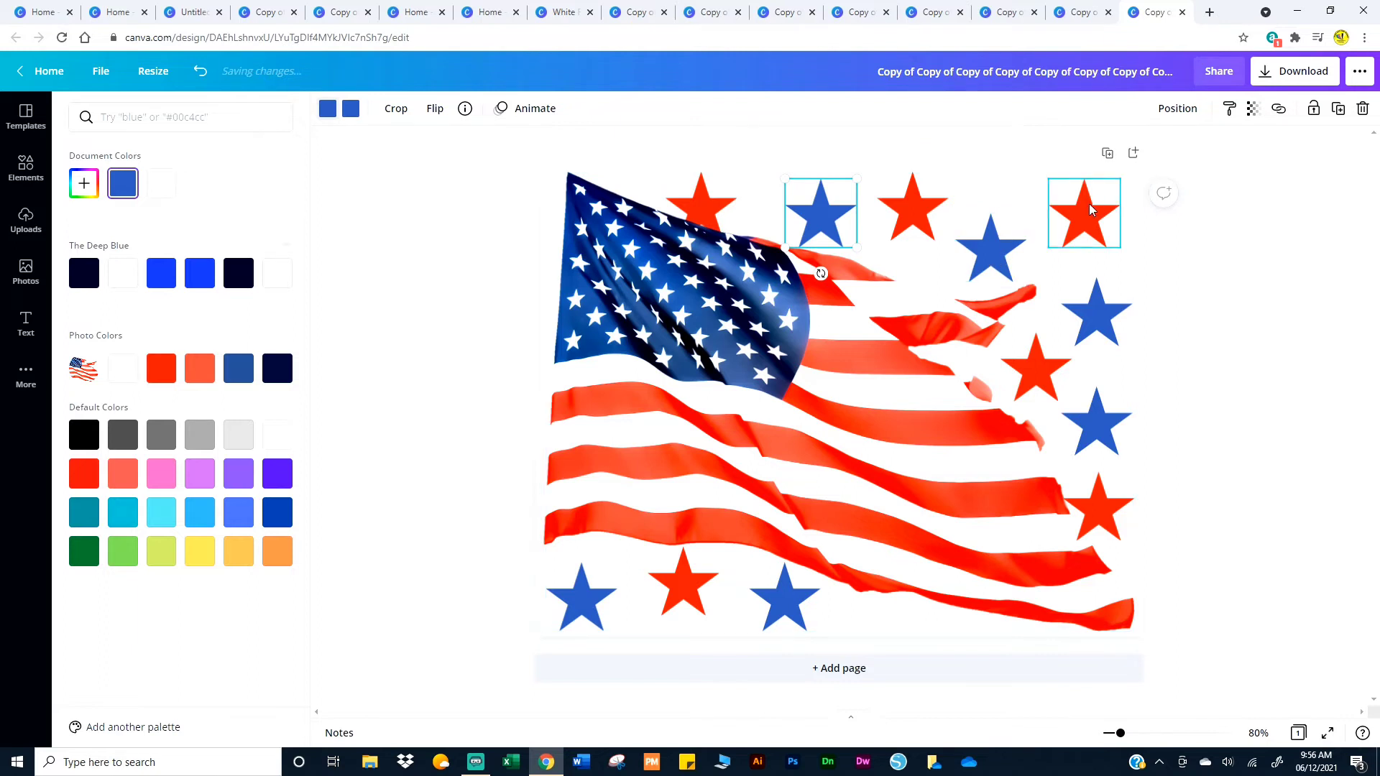
mouse_move(1091, 203)
left_mouse_down()
mouse_move(1078, 188)
mouse_move(1088, 204)
left_mouse_up()
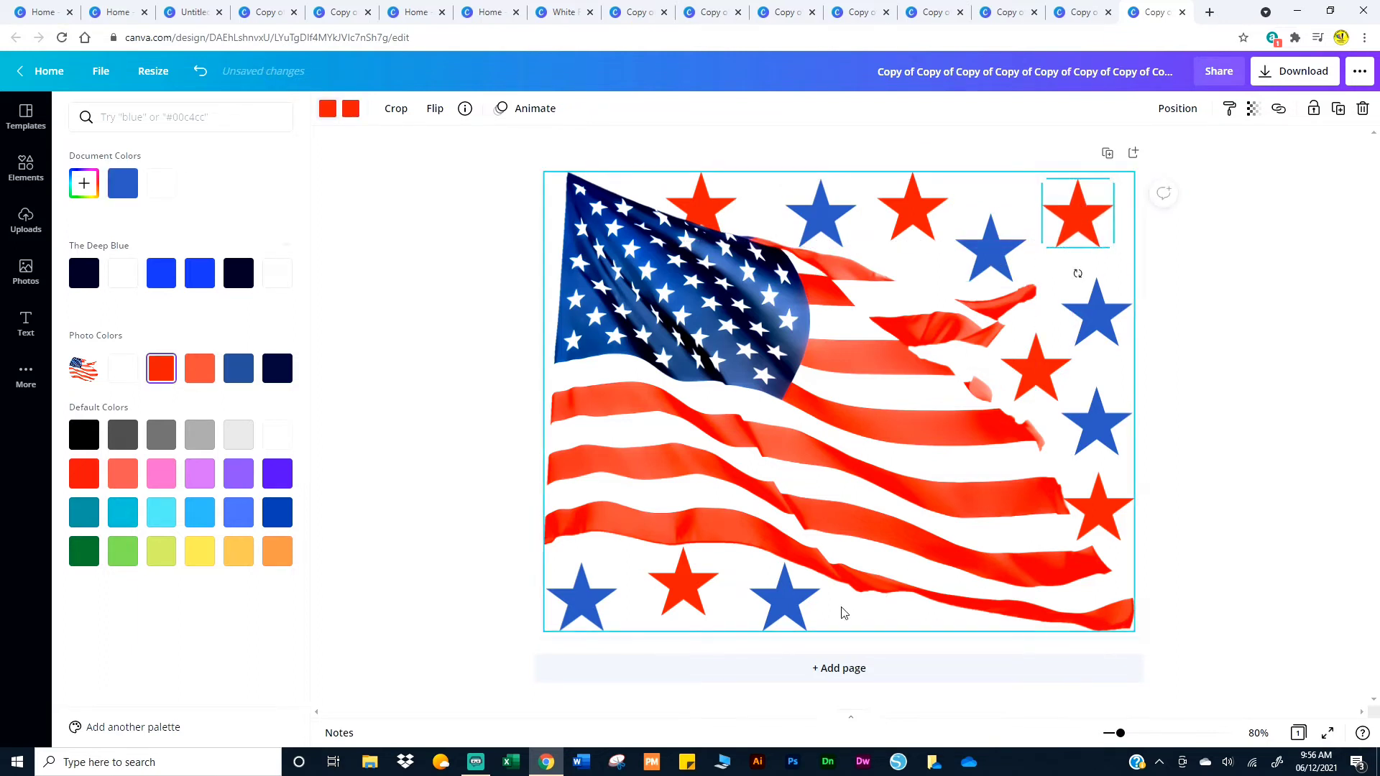
Duplicate the bottom red star, place the copy over the flag's lowest stripe and rotate it to about -107°
left_click(681, 600)
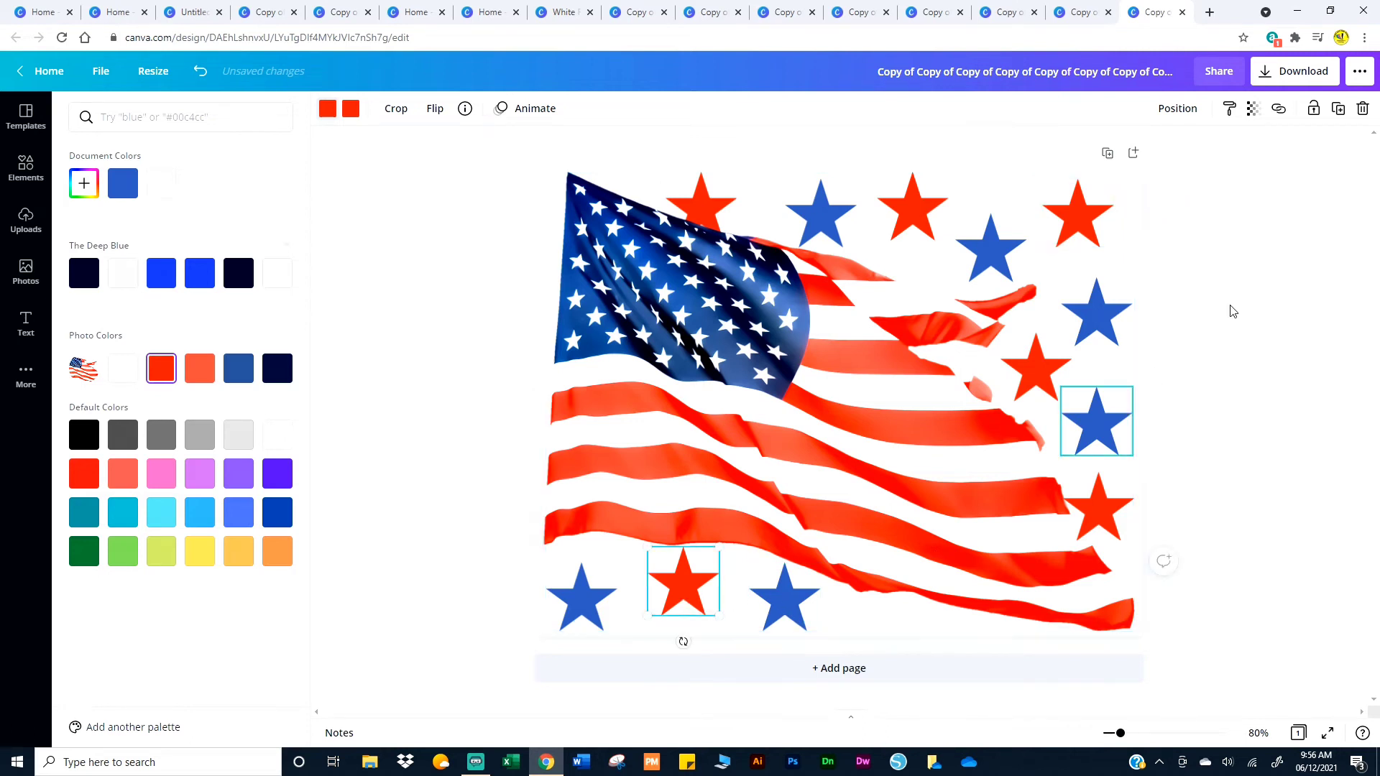
left_click(1338, 110)
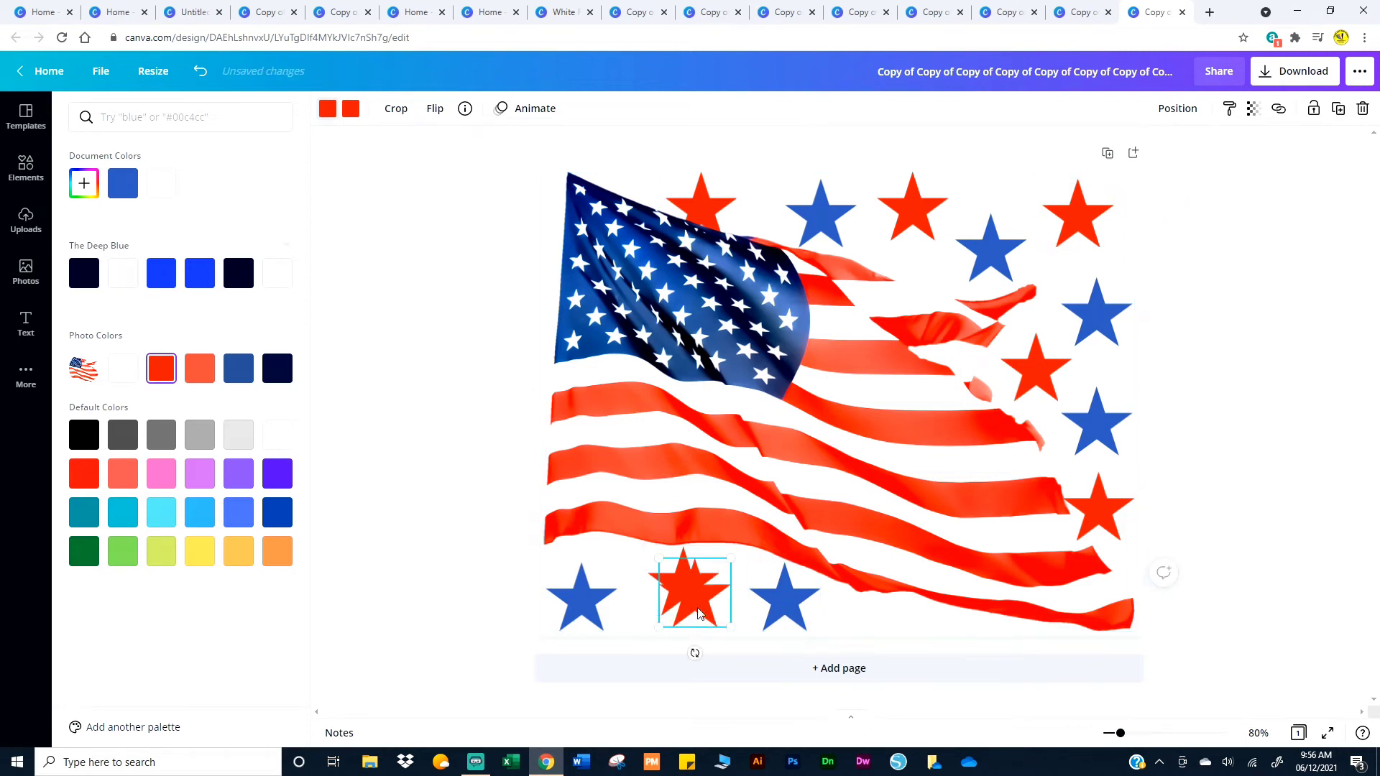
left_click_drag(699, 612, 979, 566)
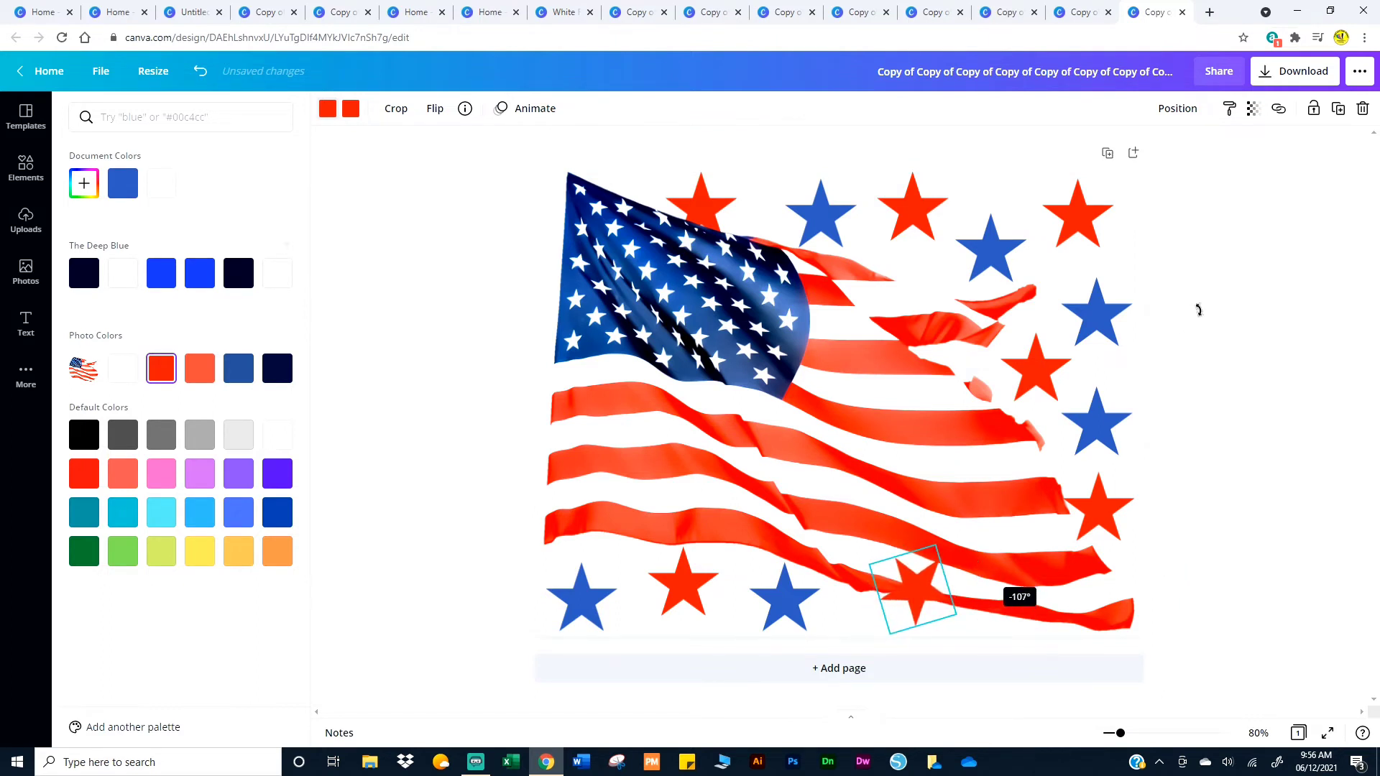
left_click_drag(1198, 309, 1198, 311)
Send the rotated red star behind the flag and clear the selection
left_click(1178, 109)
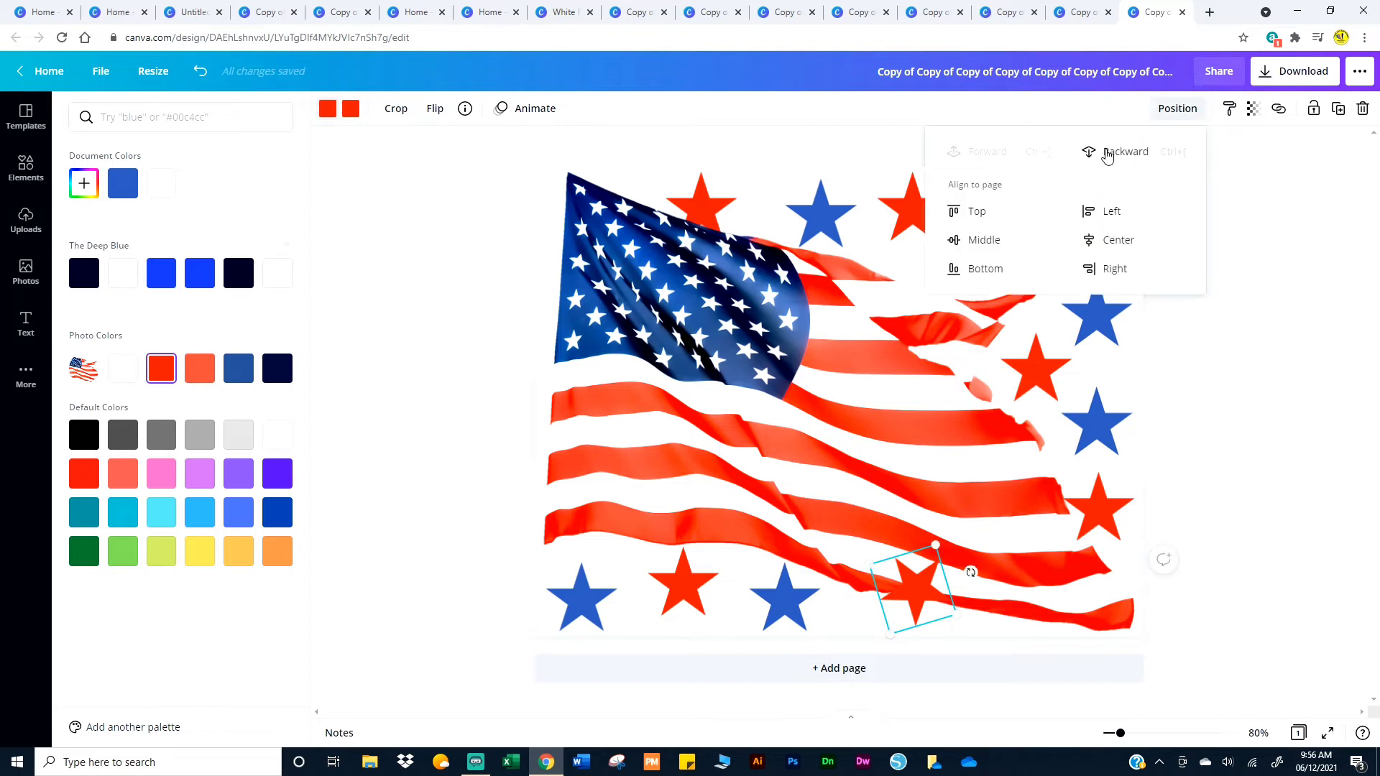
left_click(1107, 154)
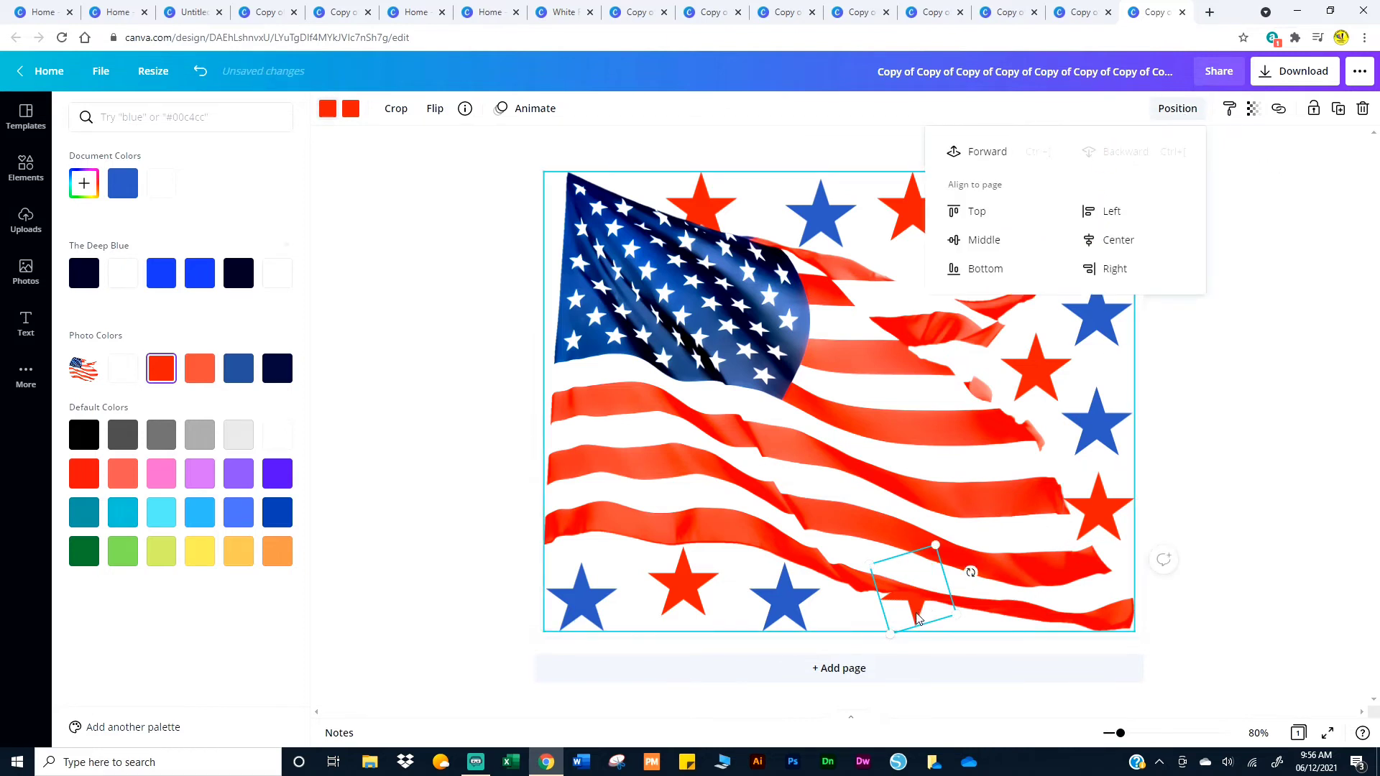
left_click(401, 493)
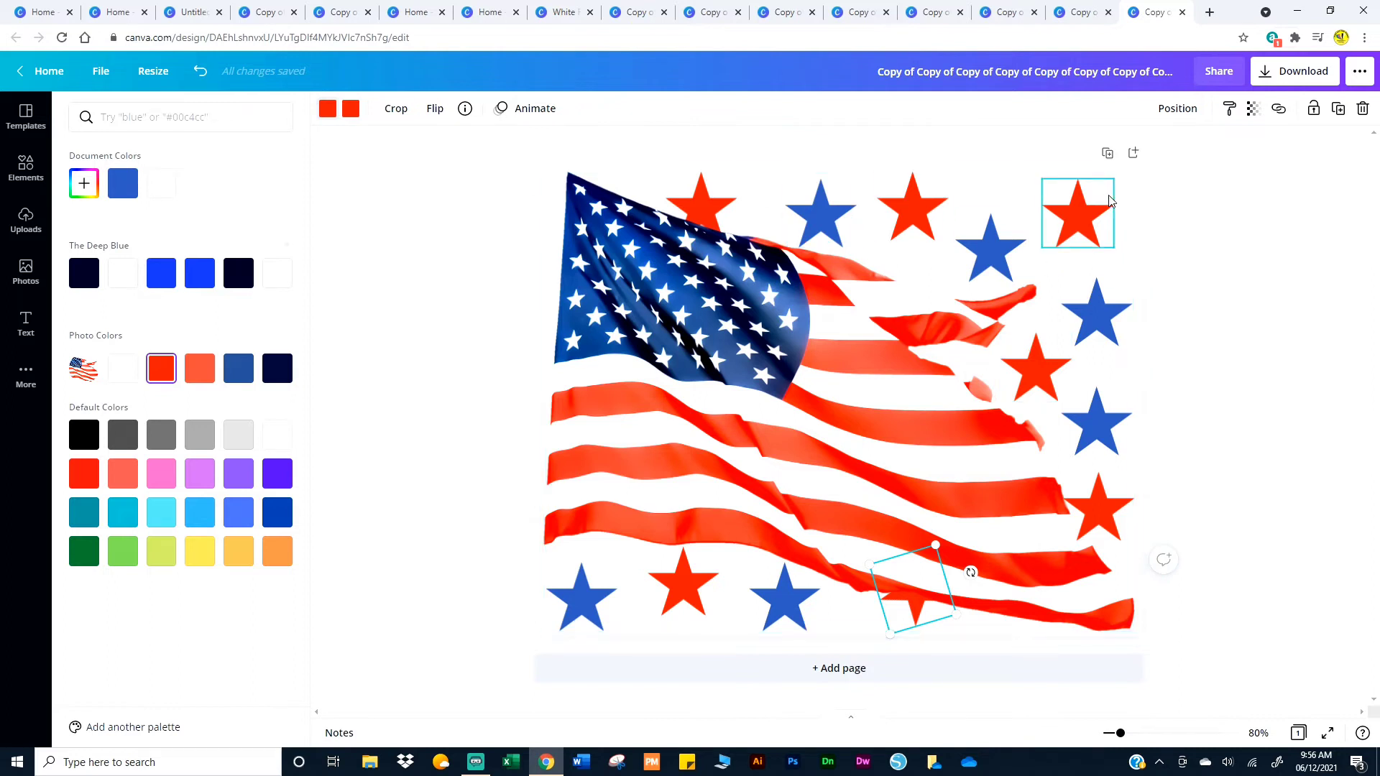
key("Escape")
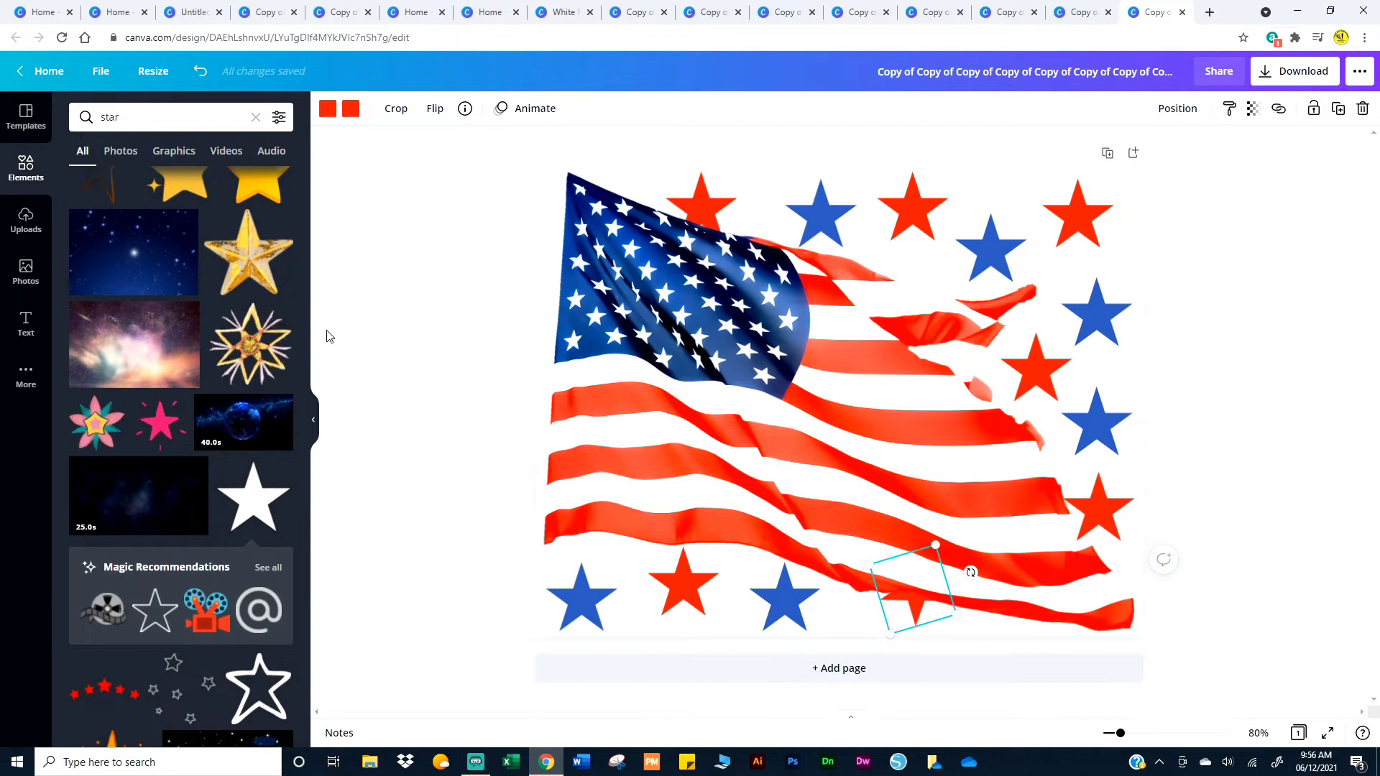
left_click(1198, 457)
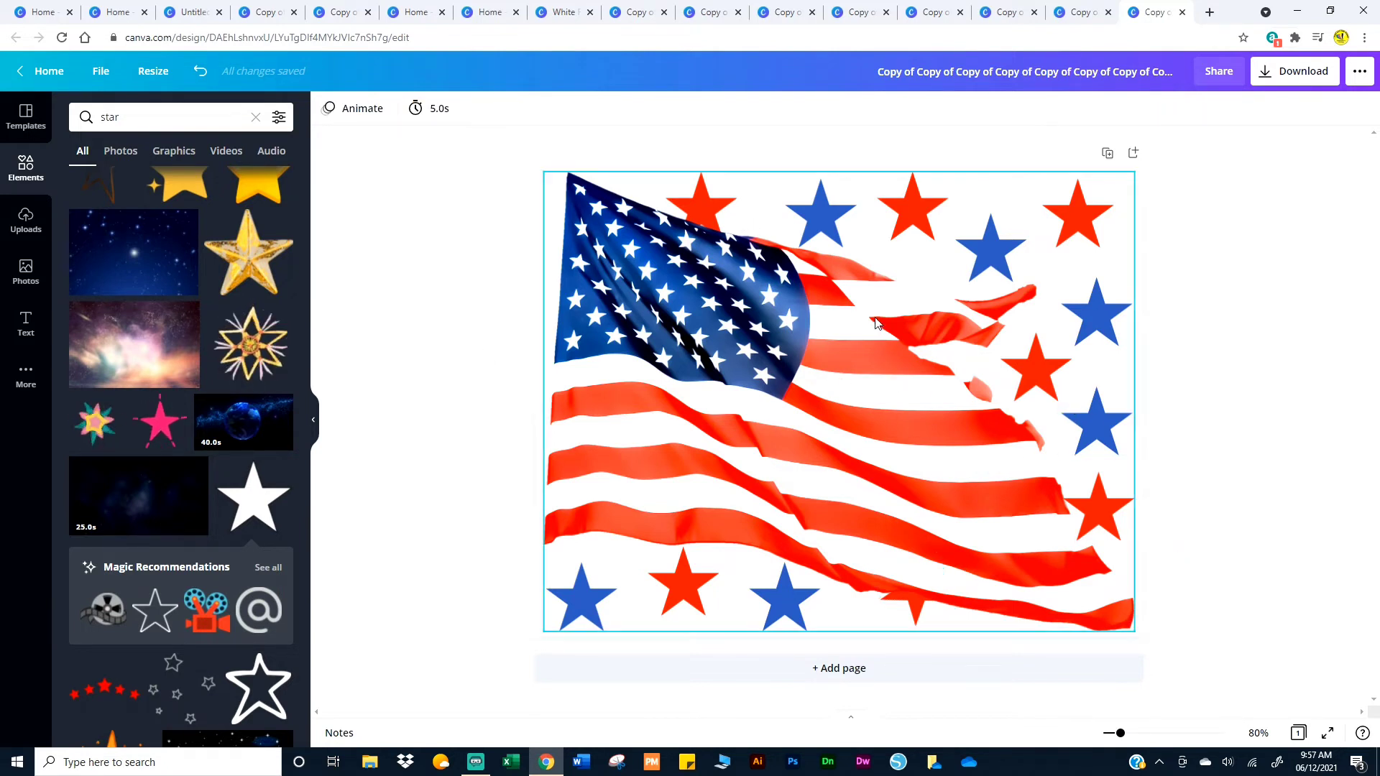
left_click(816, 667)
scroll(946, 595, "up", 5)
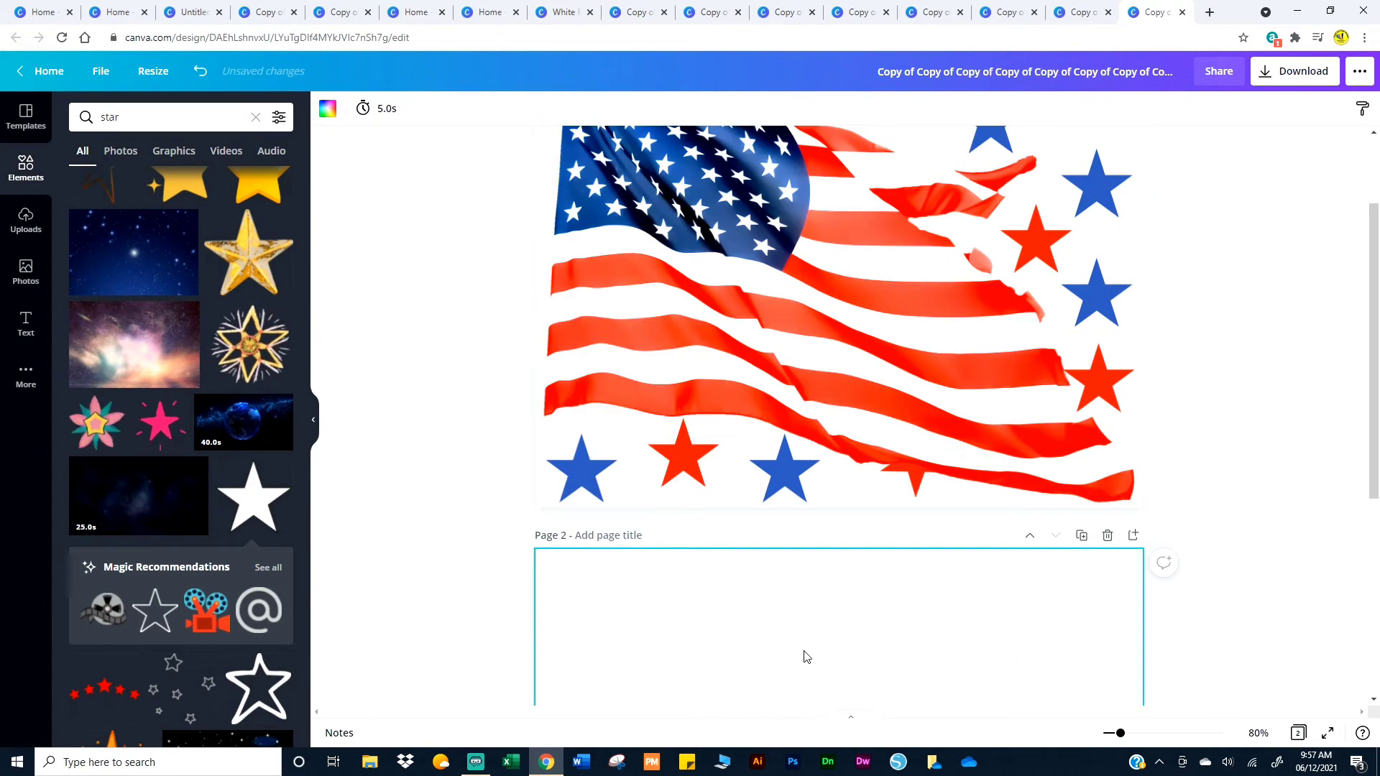
left_click(1114, 541)
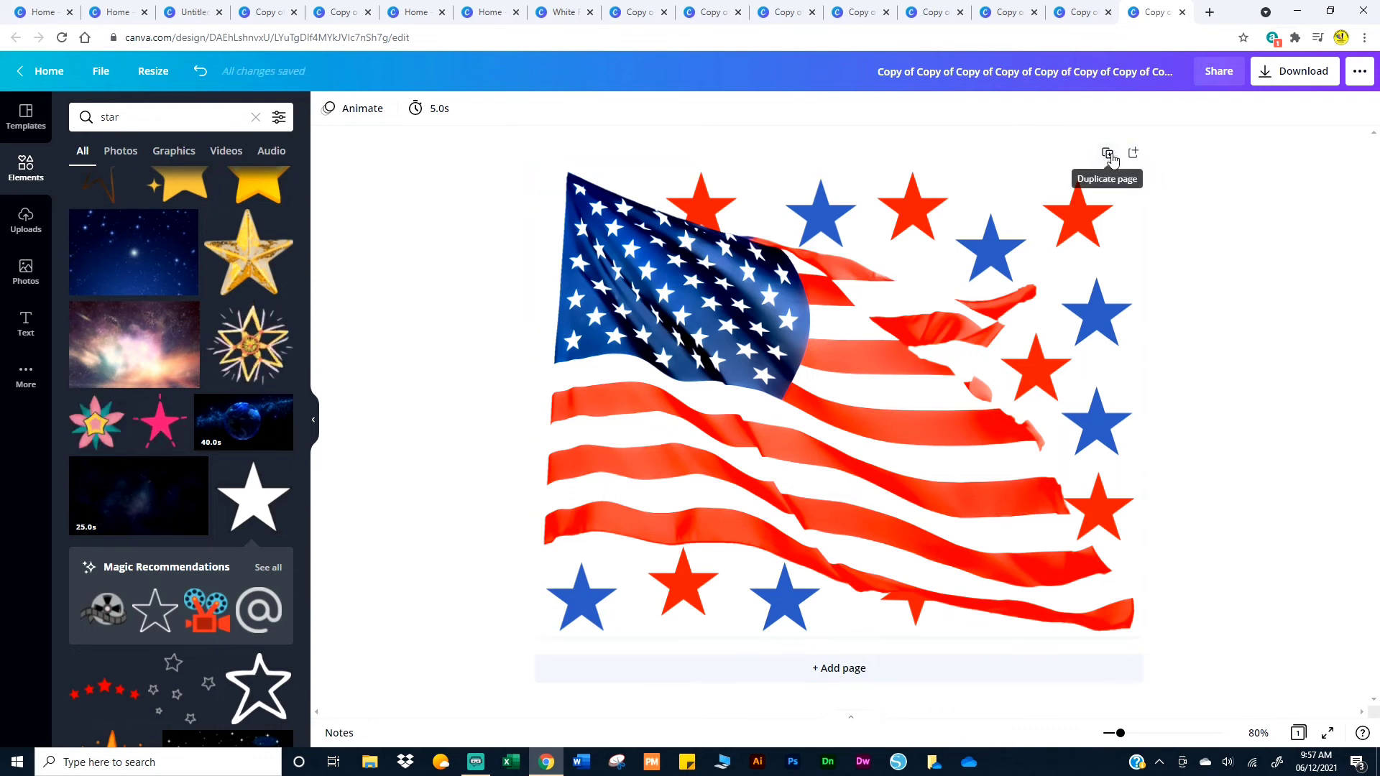
Duplicate the finished flag page as a second page
left_click(1108, 154)
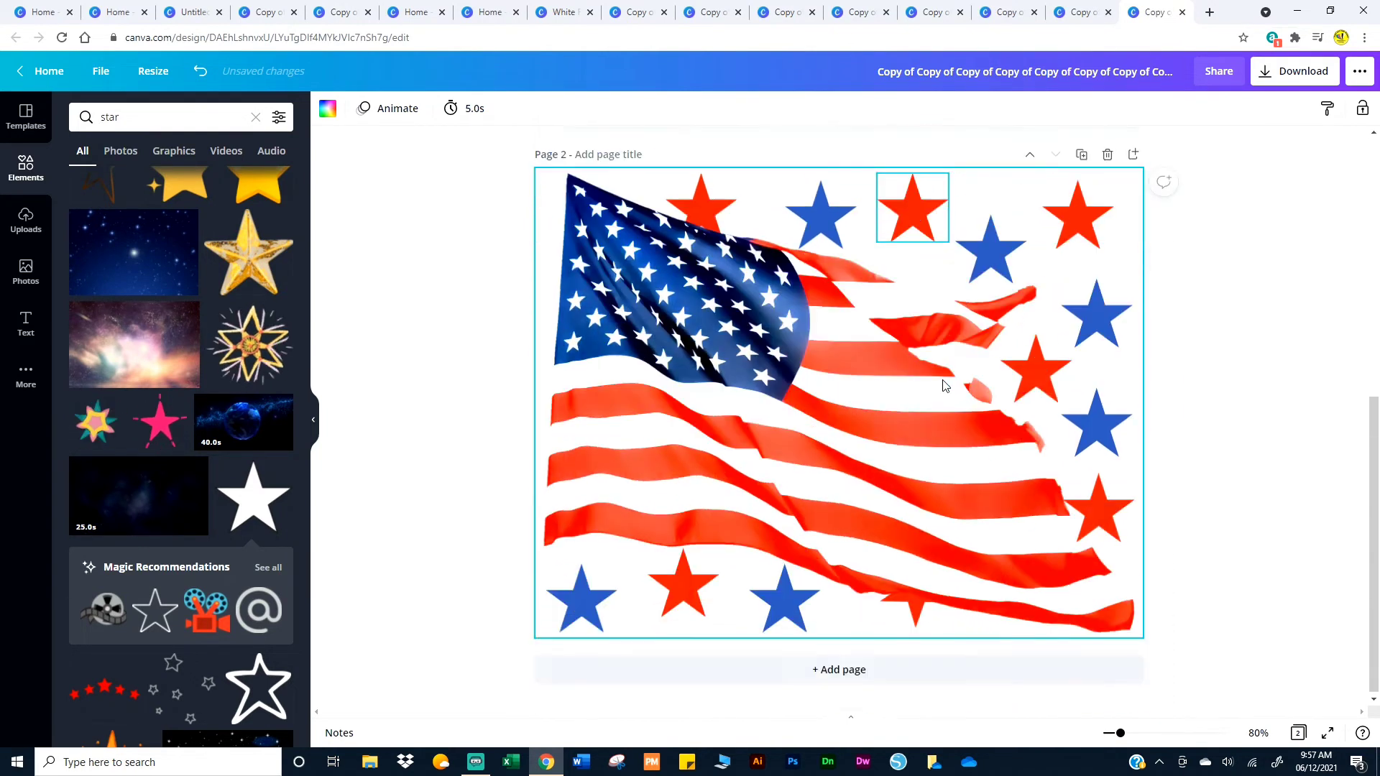
scroll(924, 382, "up", 8)
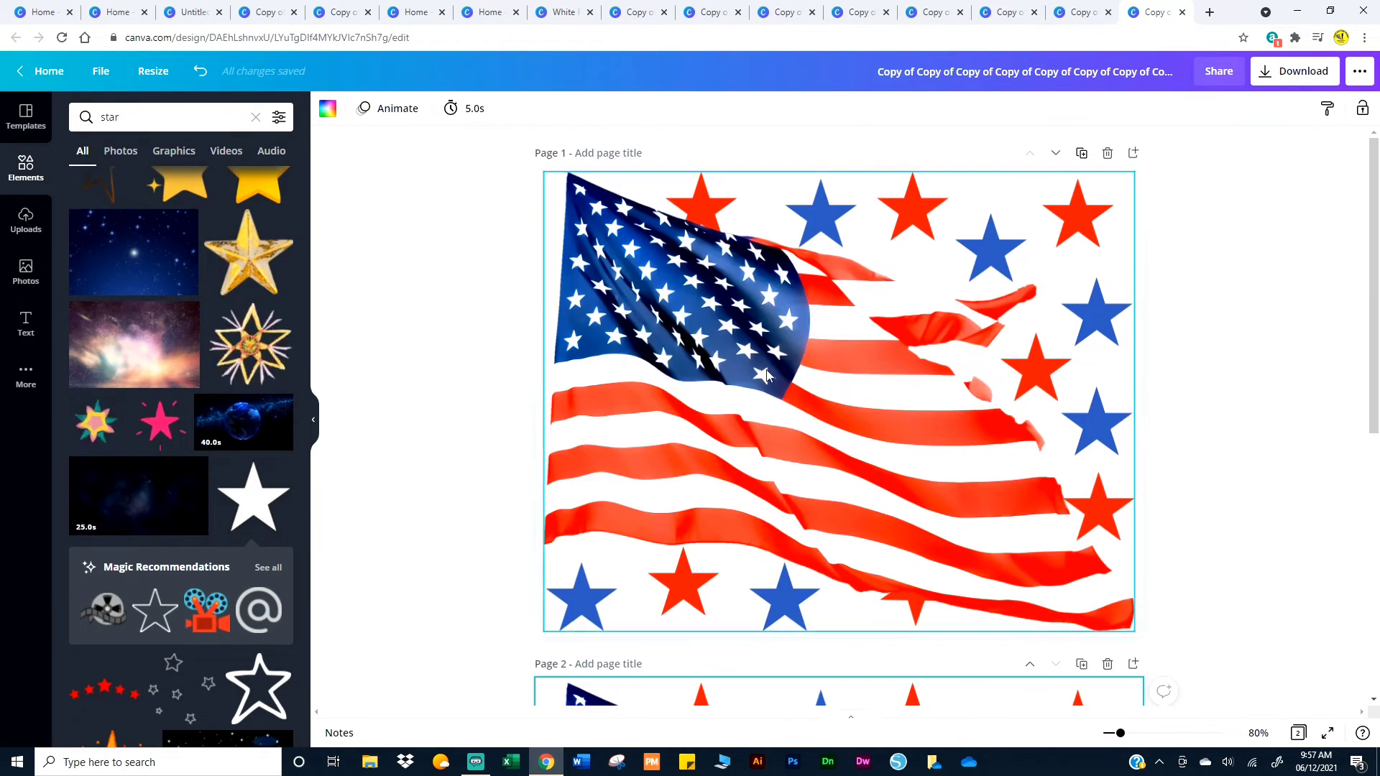
scroll(826, 409, "down", 7)
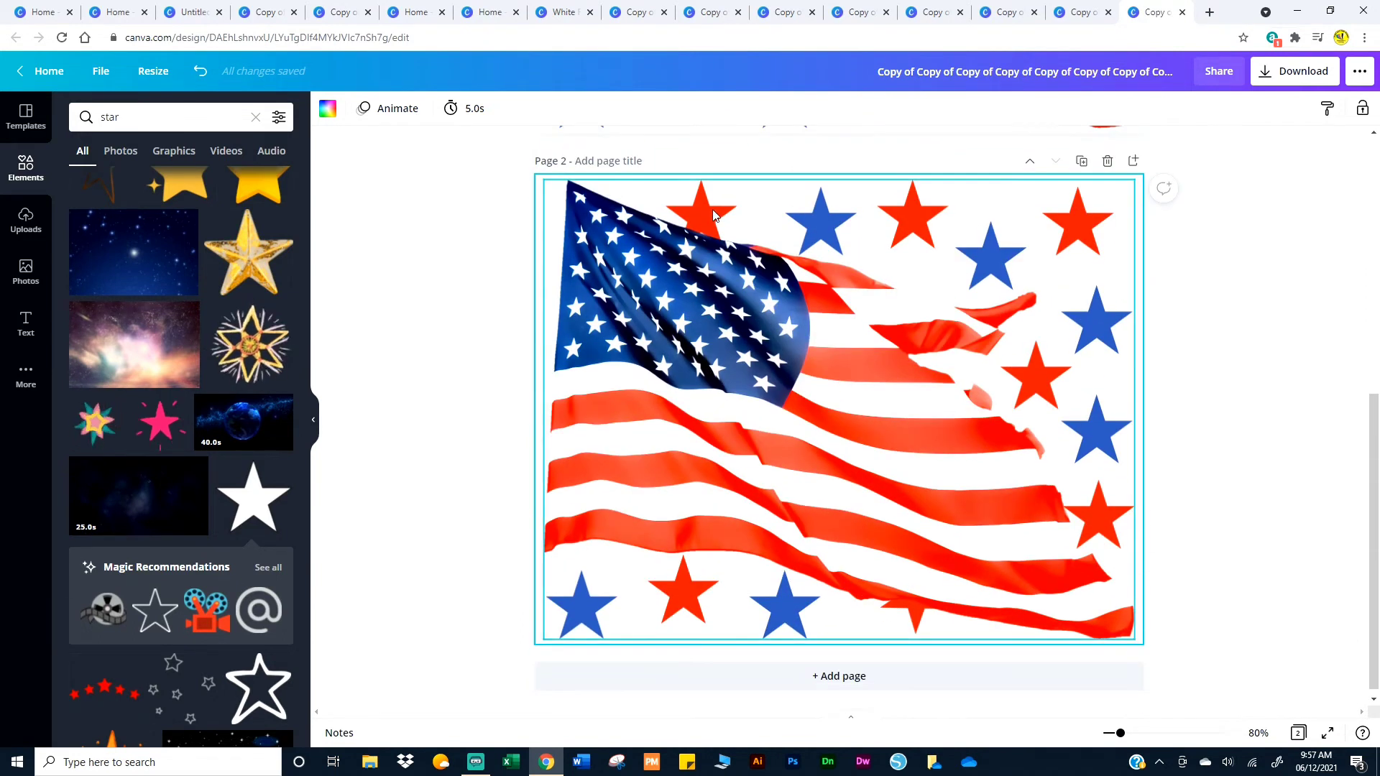
left_click(450, 368)
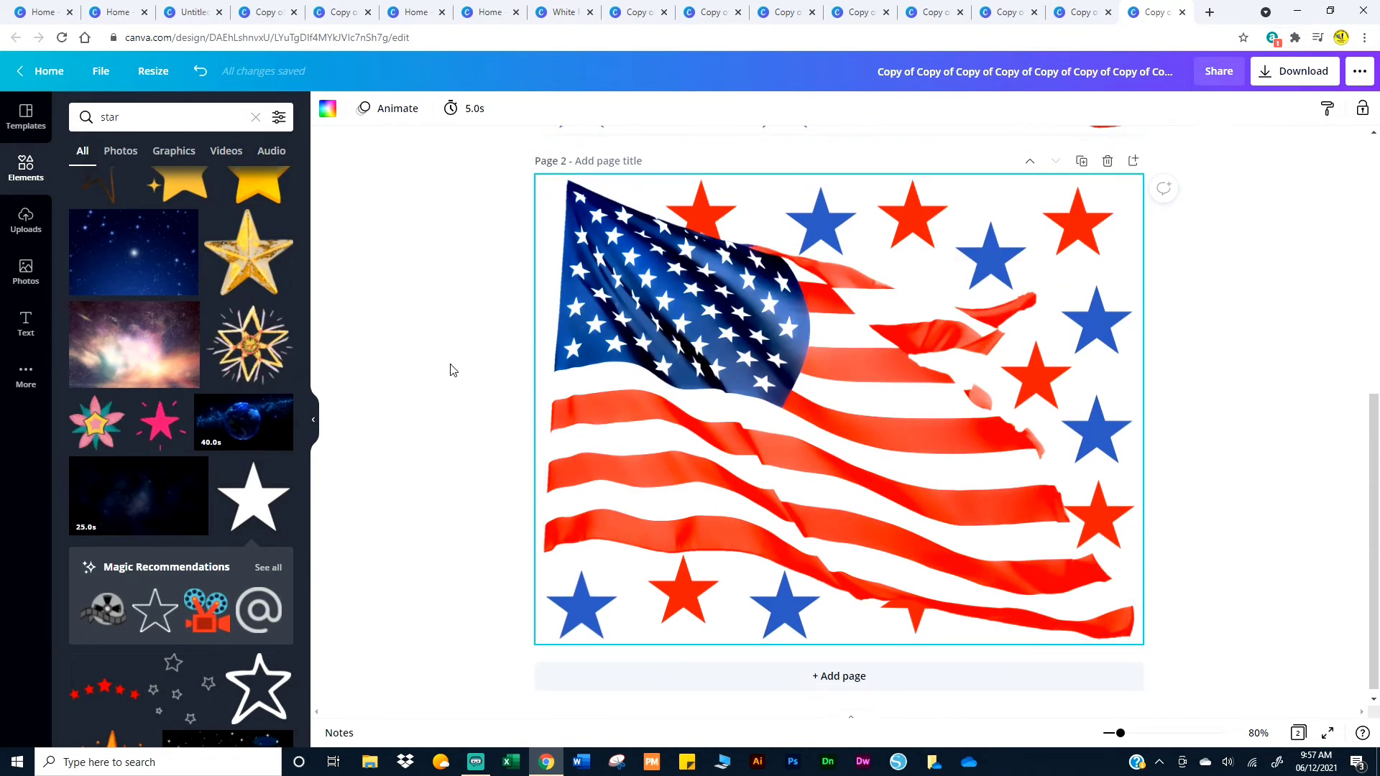
left_click(694, 212)
key("Delete")
left_click(818, 219)
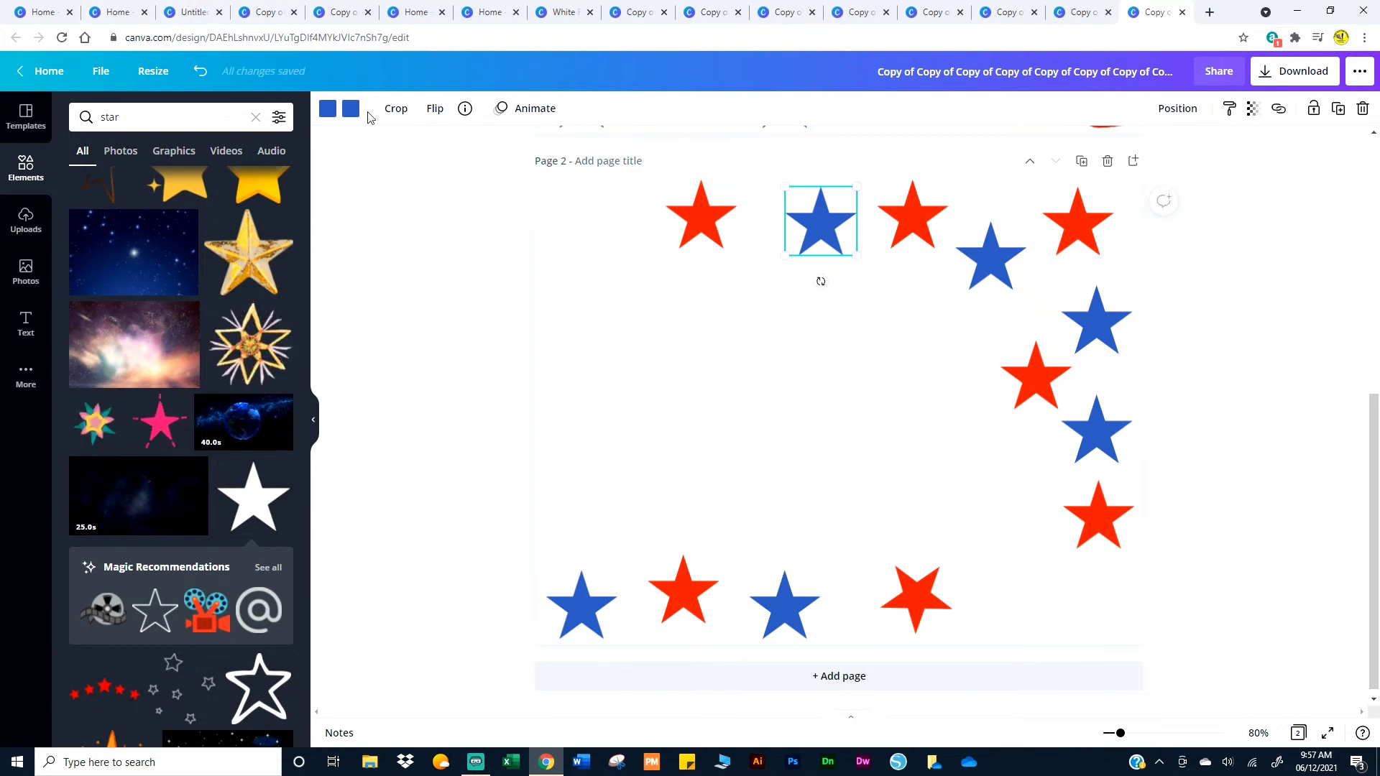
left_click(201, 71)
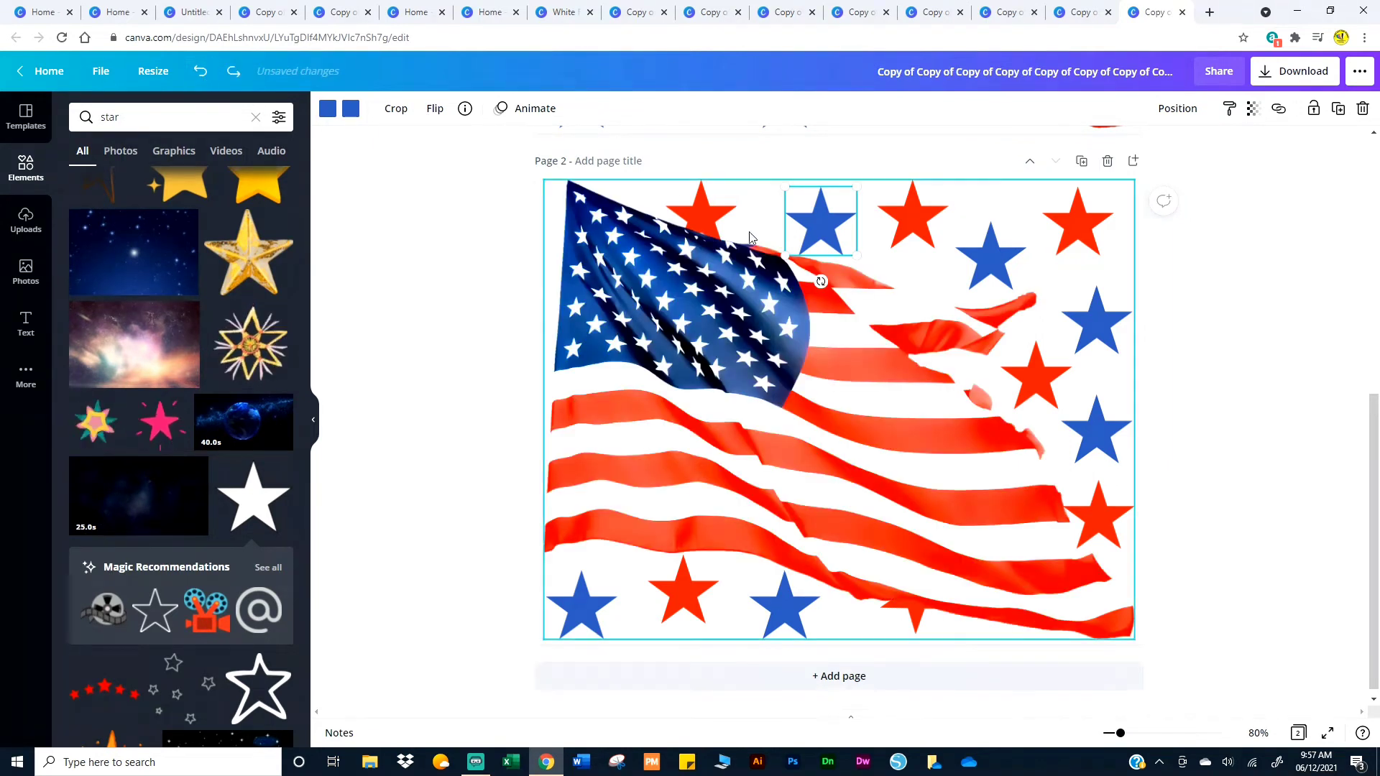
Delete the top-row blue star from page 2
left_click(450, 462)
left_click(819, 214)
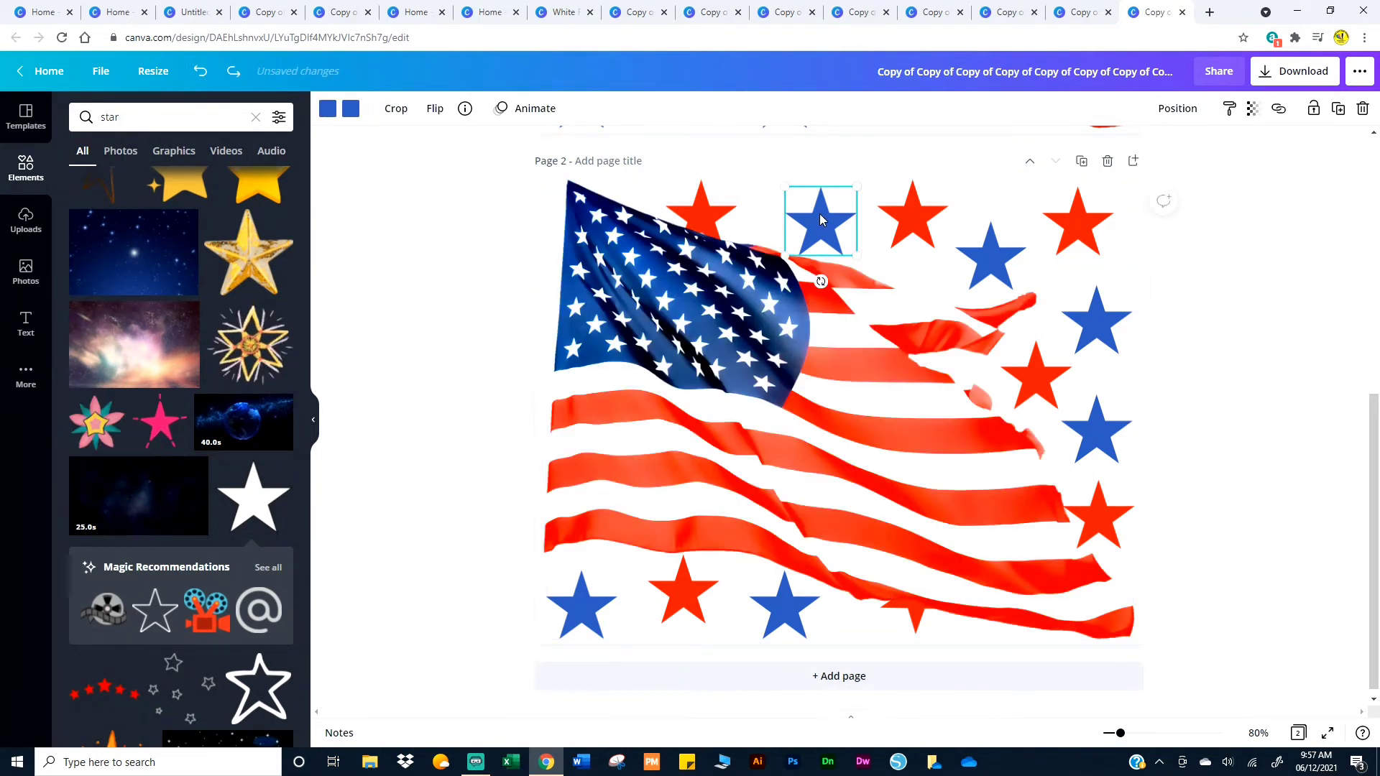
key("Delete")
Move the flag on page 2 downward to uncover the red star behind its blue field
left_click(705, 210)
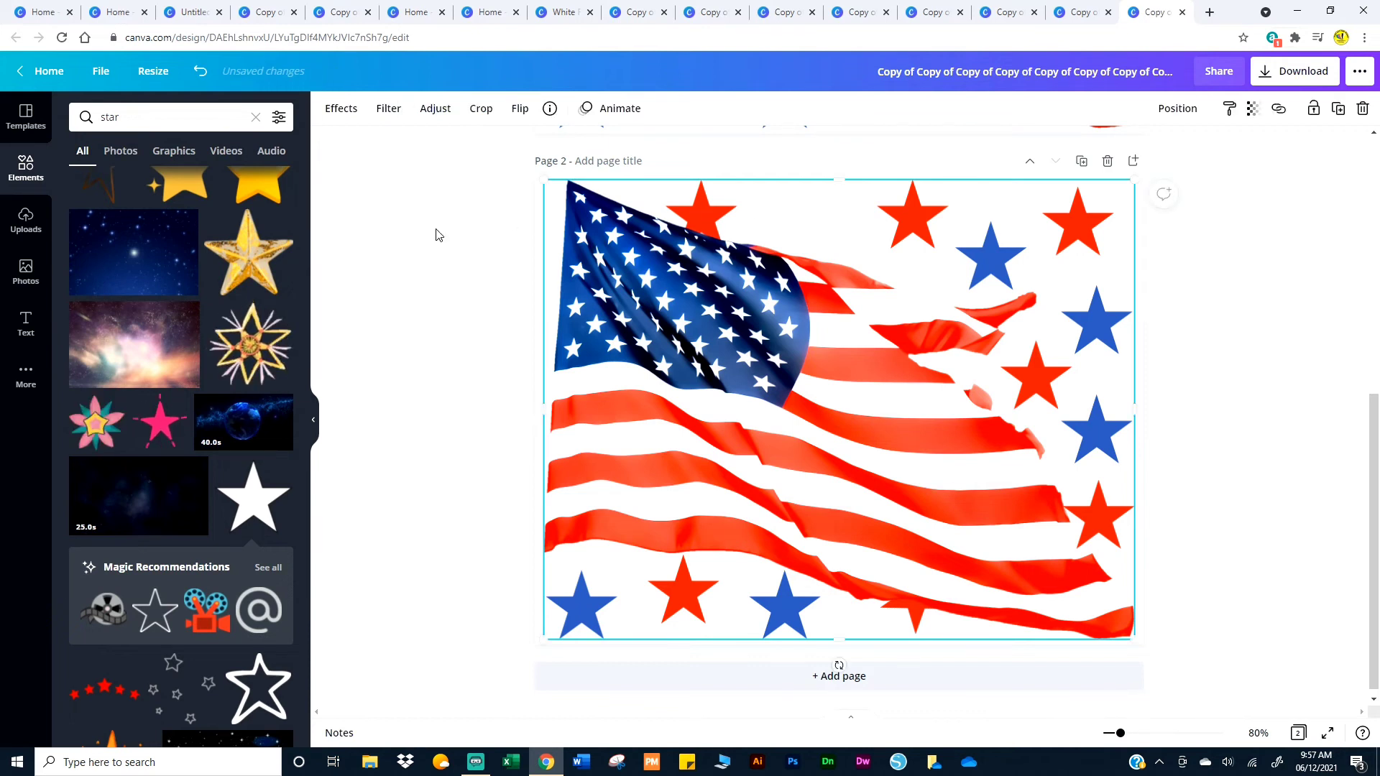
left_click(436, 235)
left_click(710, 211)
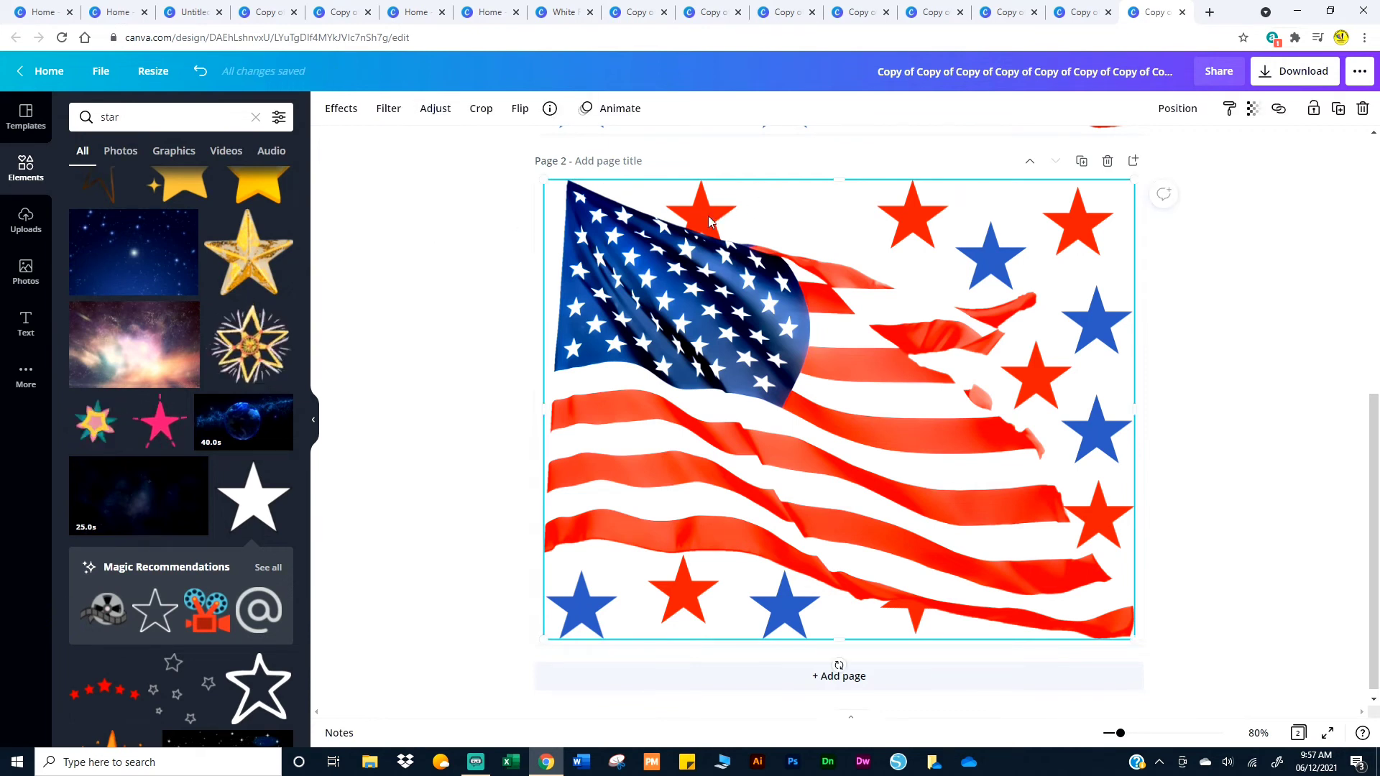
left_click_drag(672, 347, 663, 409)
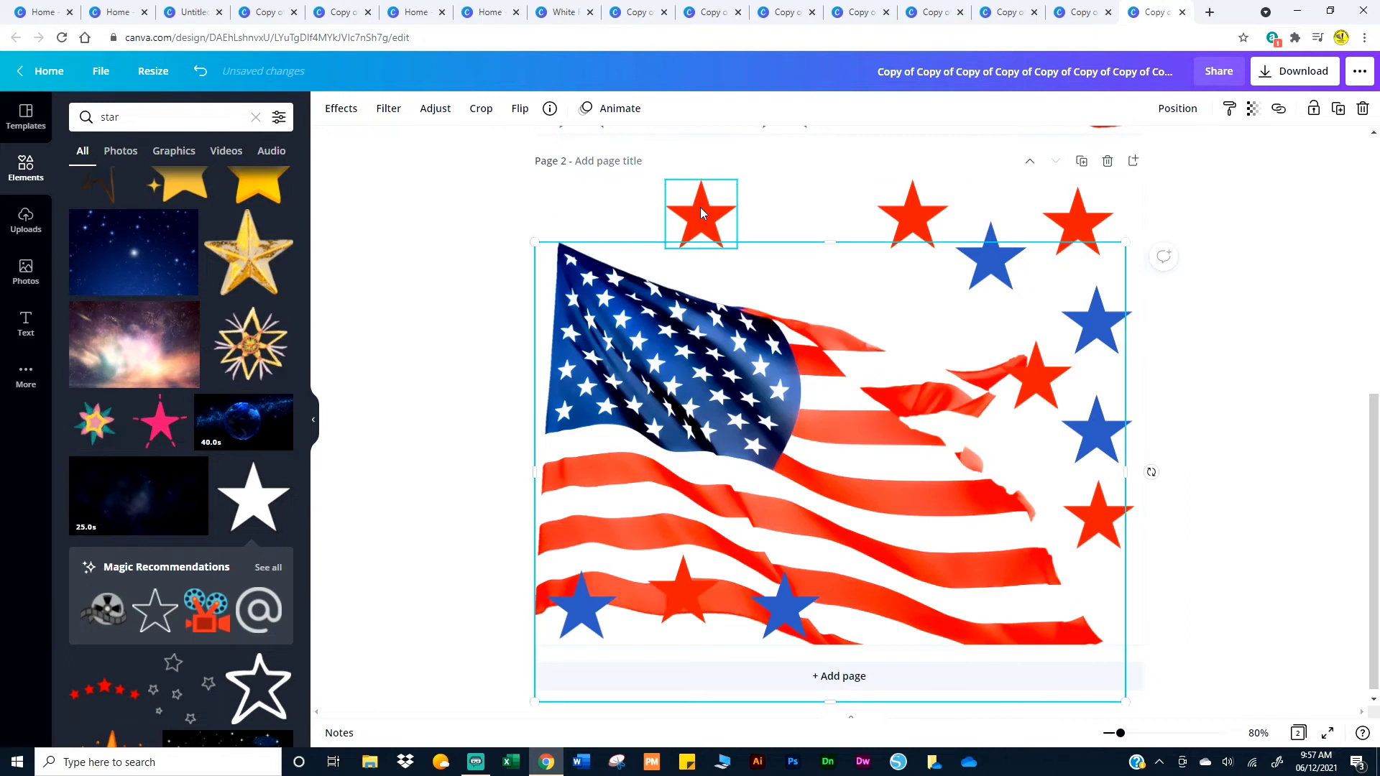
Delete the uncovered red star, the next top-row red star and the neighbouring blue star from page 2
left_click(700, 207)
key("Delete")
left_click(928, 223)
key("Delete")
left_click(990, 255)
key("Delete")
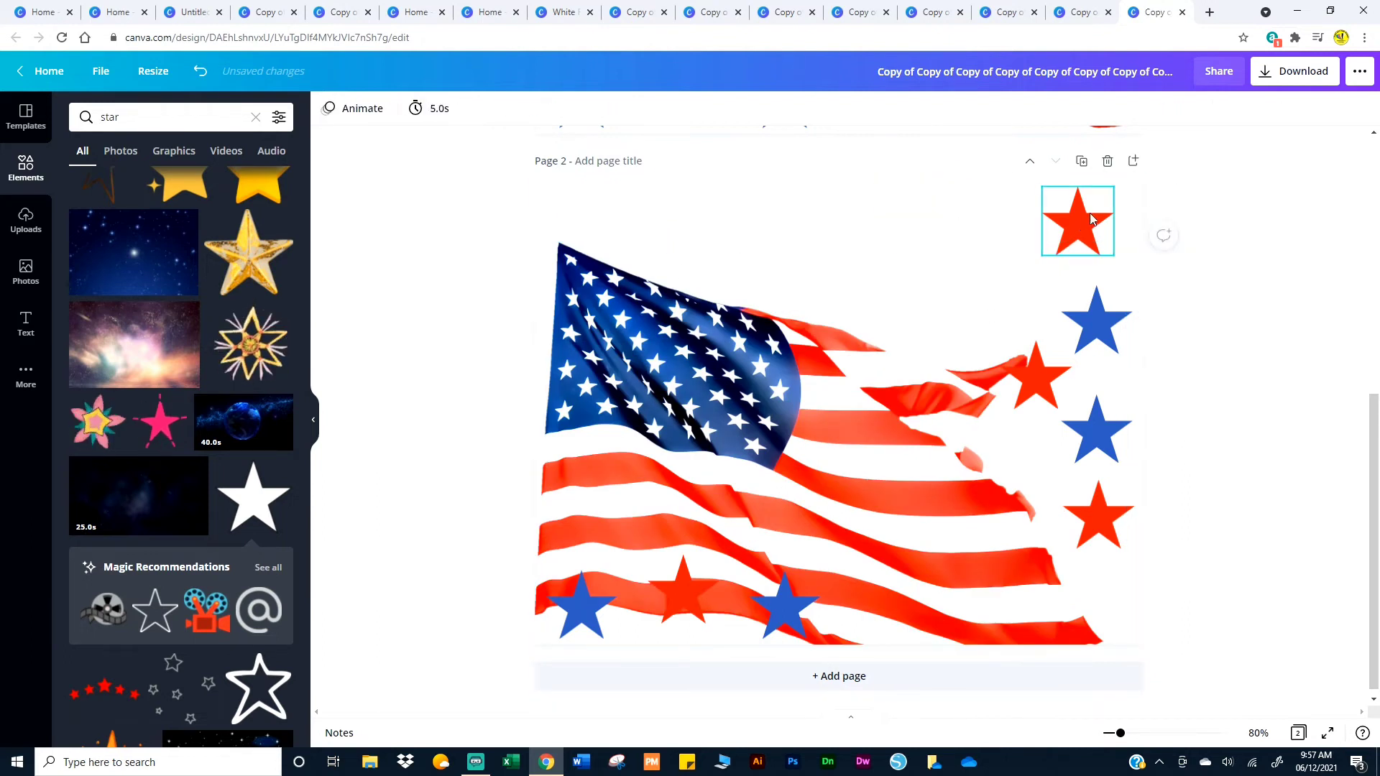
Delete page 2's corner red star, the two blue stars below it and the red star beside the torn stripes
left_click(1078, 221)
key("Delete")
left_click(1096, 319)
key("Delete")
left_click(1053, 379)
key("Delete")
left_click(1096, 431)
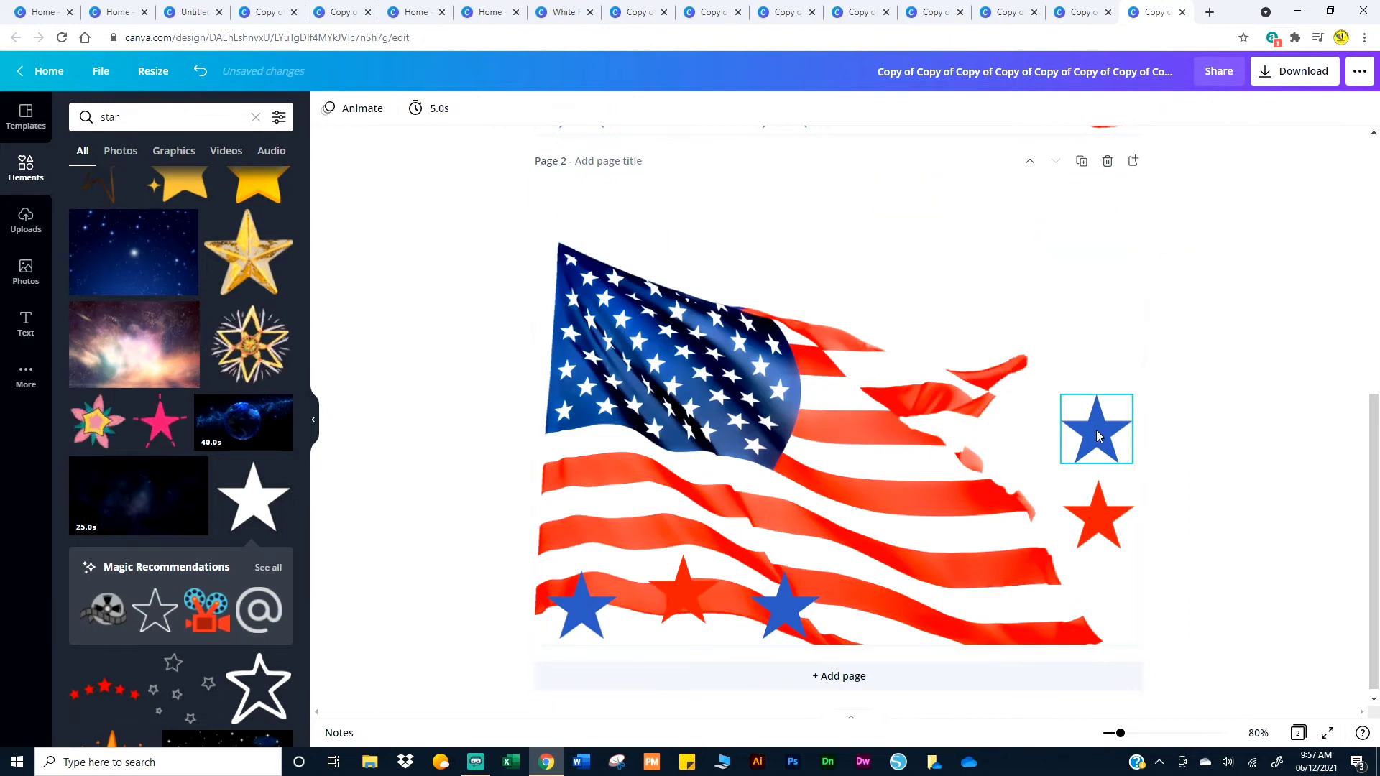
key("Delete")
Move the flag up and left out of the way, and delete the five remaining stars on page 2 together
left_click(1098, 514)
left_click_drag(927, 490, 789, 264)
left_click(1105, 522)
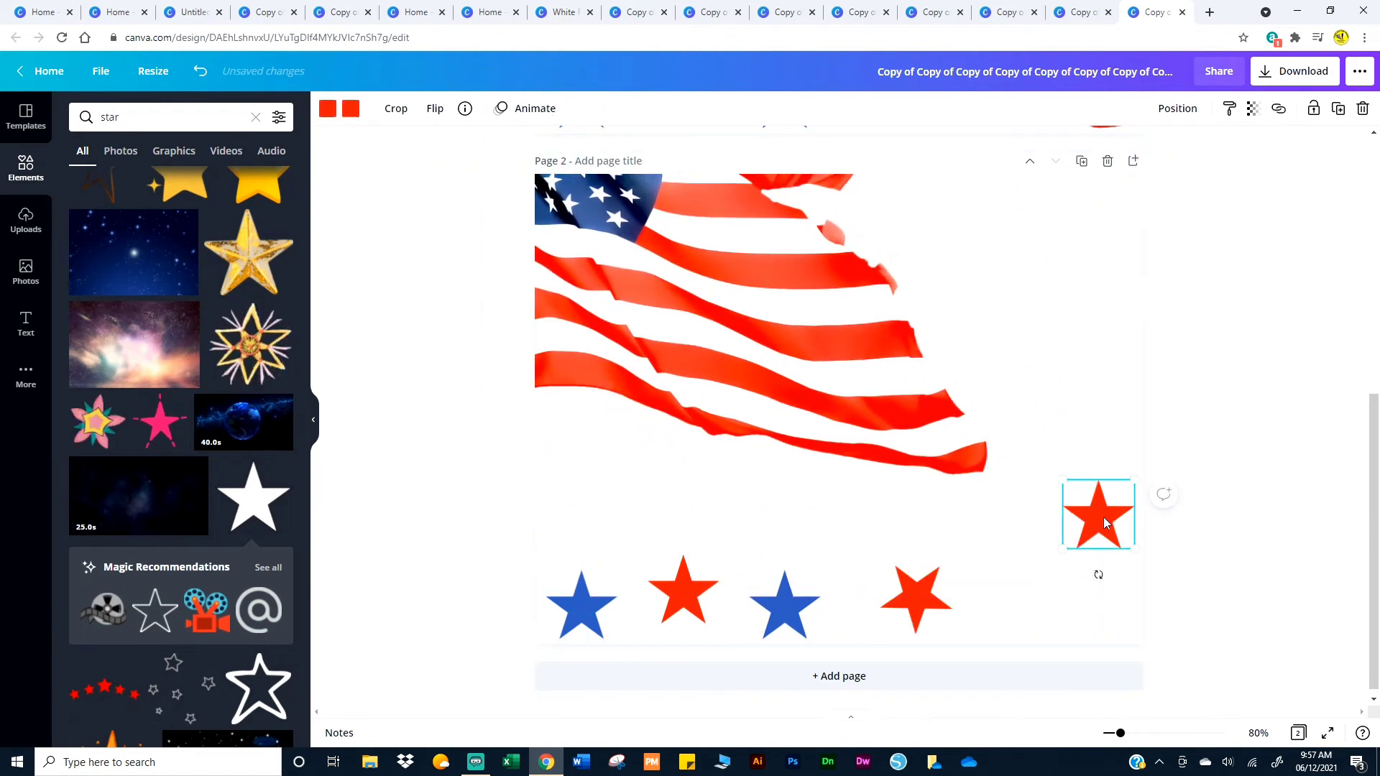
left_click_drag(513, 539, 1141, 623)
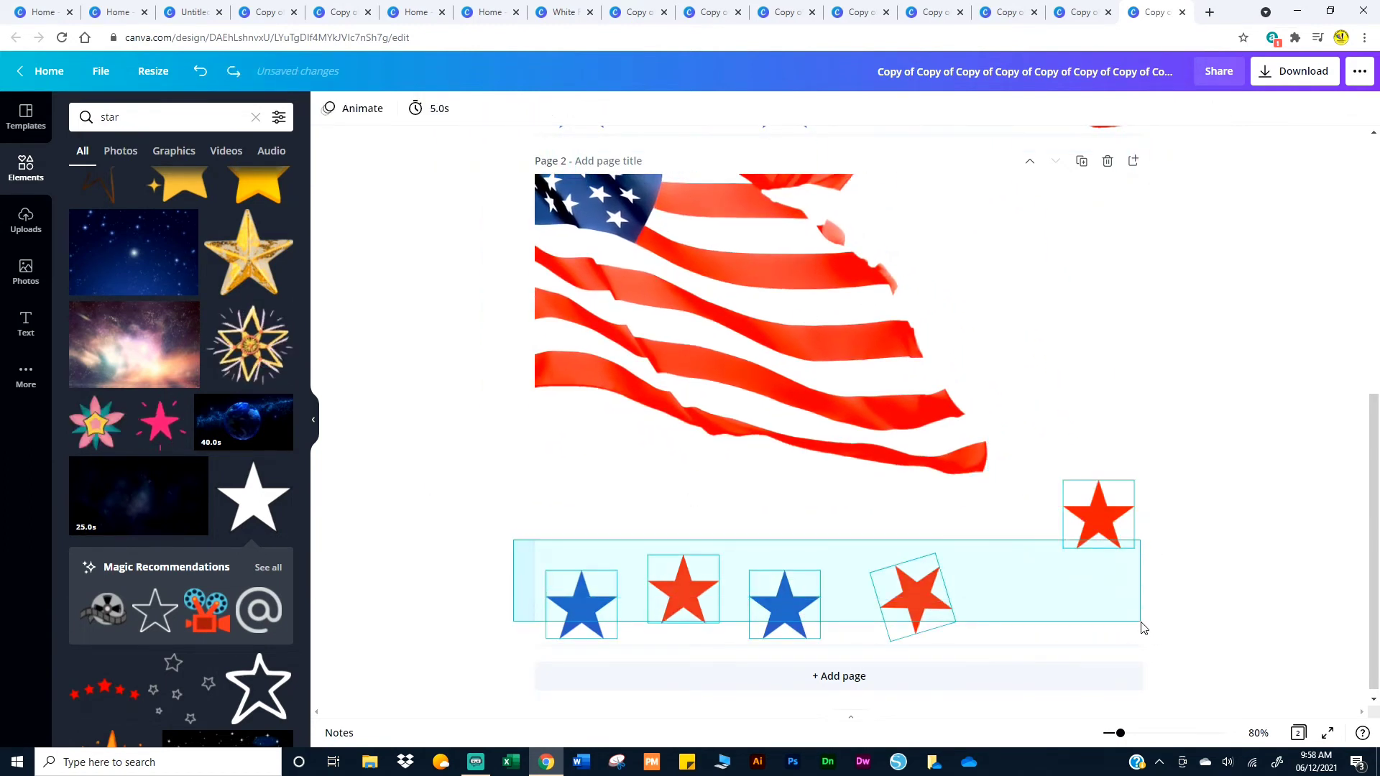
key("Delete")
Move the flag back to the centre of page 2 and clear the selection
left_click_drag(912, 437, 977, 529)
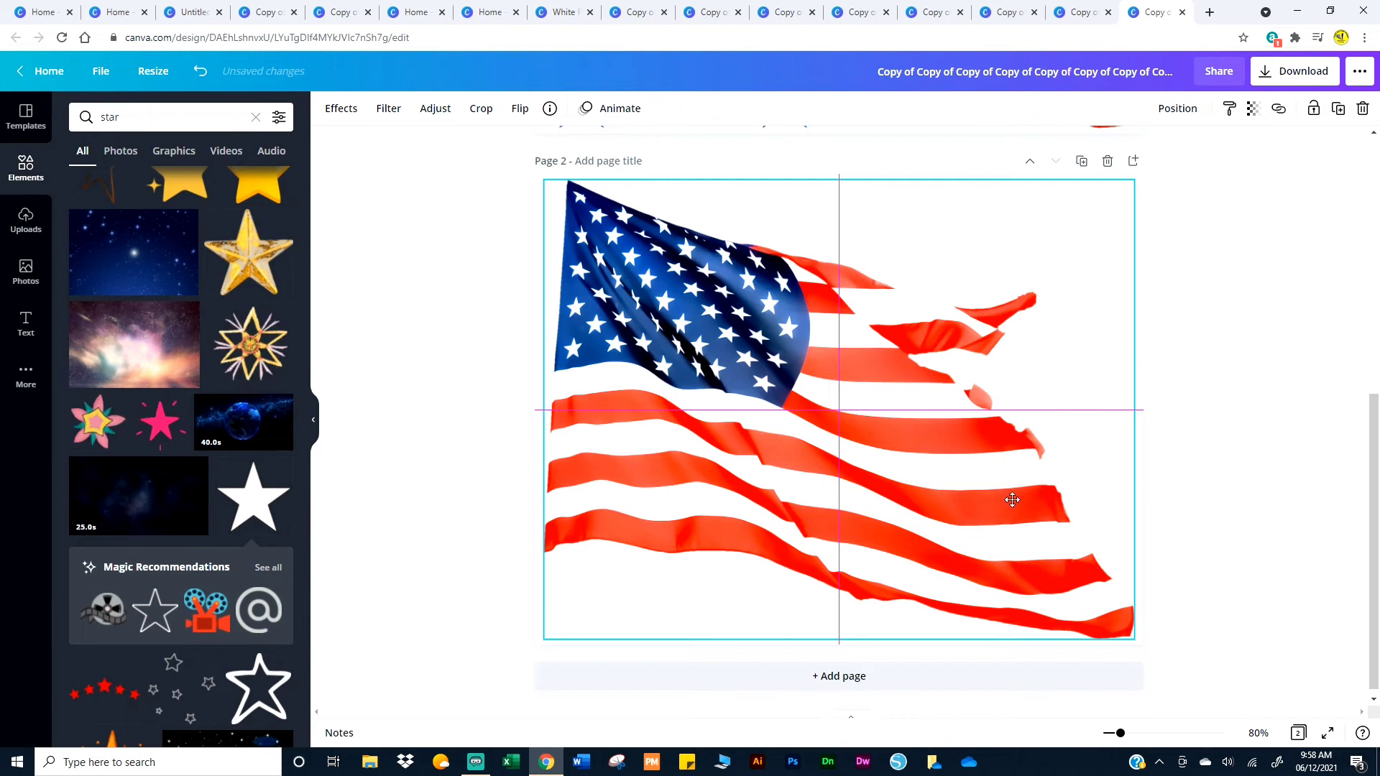
left_click(1191, 358)
scroll(867, 401, "up", 7)
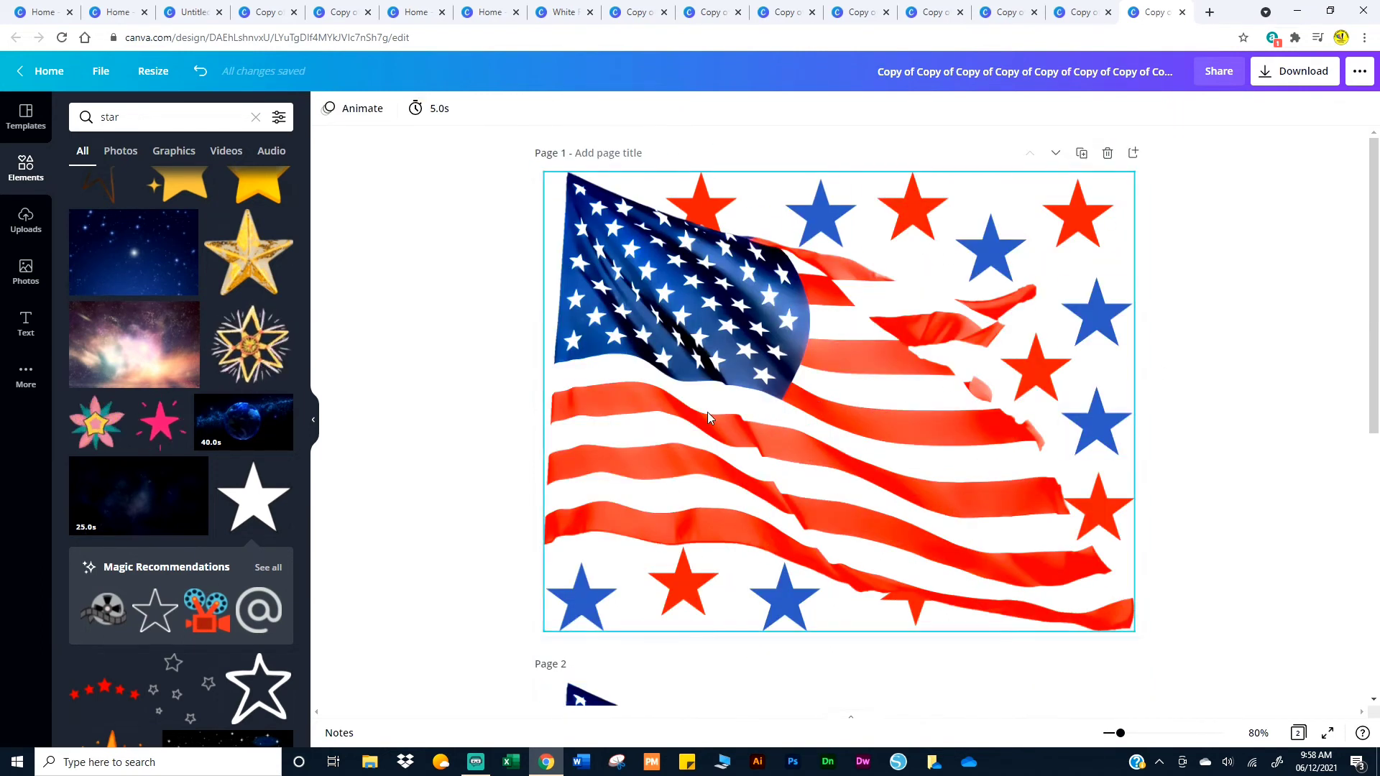
scroll(746, 448, "down", 1)
scroll(746, 448, "down", 6)
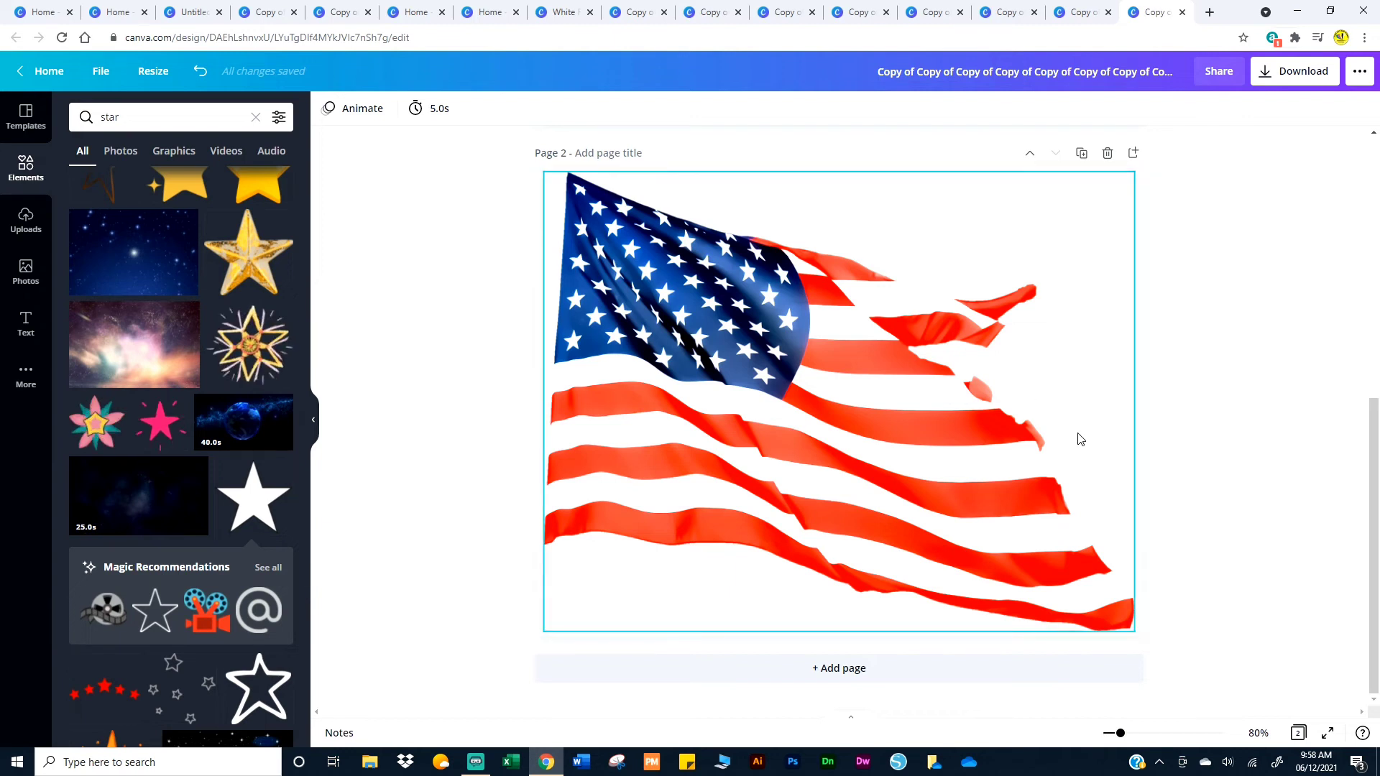
scroll(1080, 438, "up", 7)
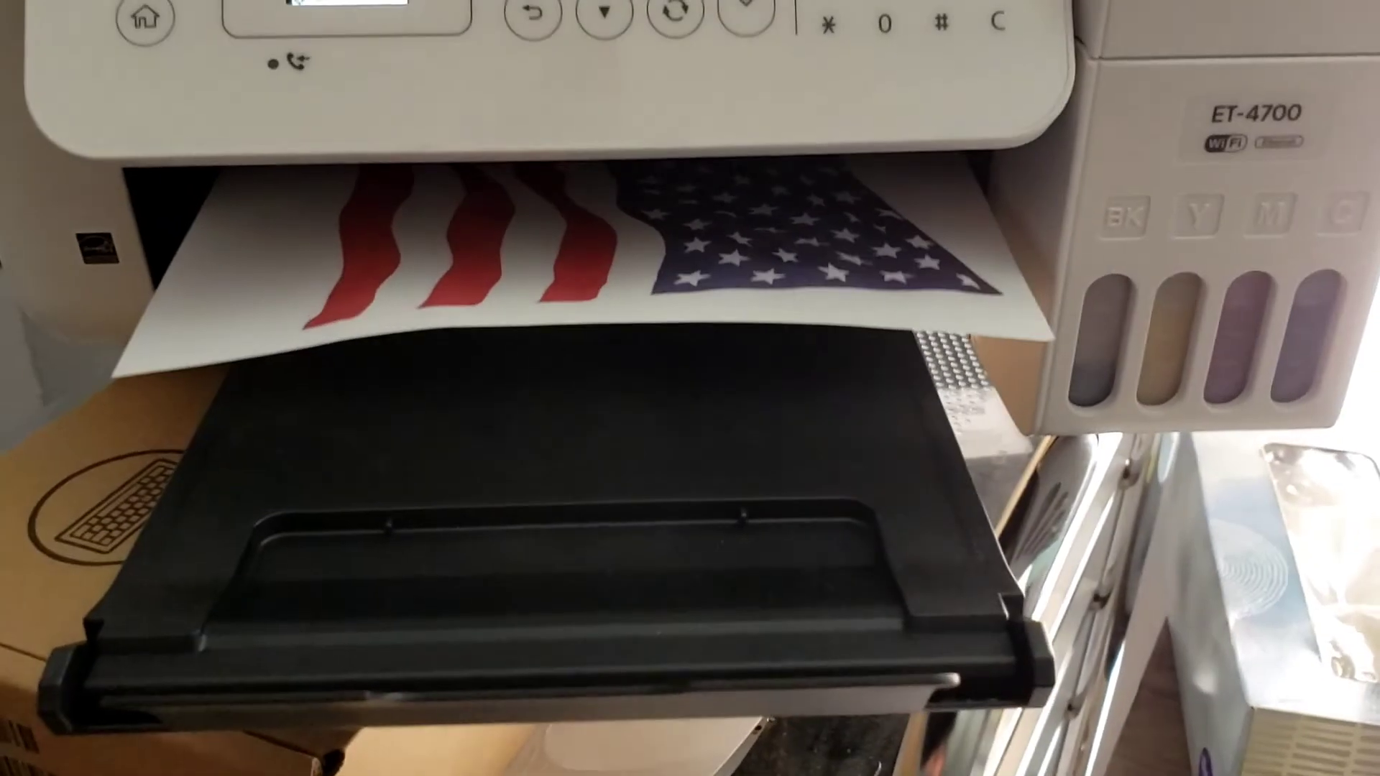